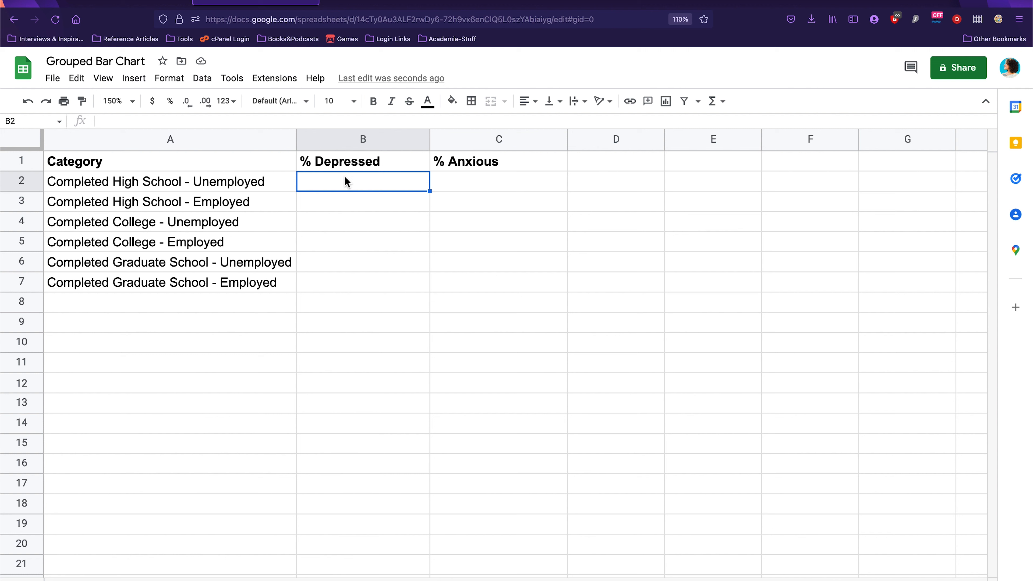
Step: Fill in the high school percentages: 50 depressed and 40 anxious for unemployed, 20 depressed and 30 anxious for employed
{"action": "left_click", "coordinate": [462, 192]}
{"action": "left_click", "coordinate": [397, 184]}
{"action": "type", "text": "50"}
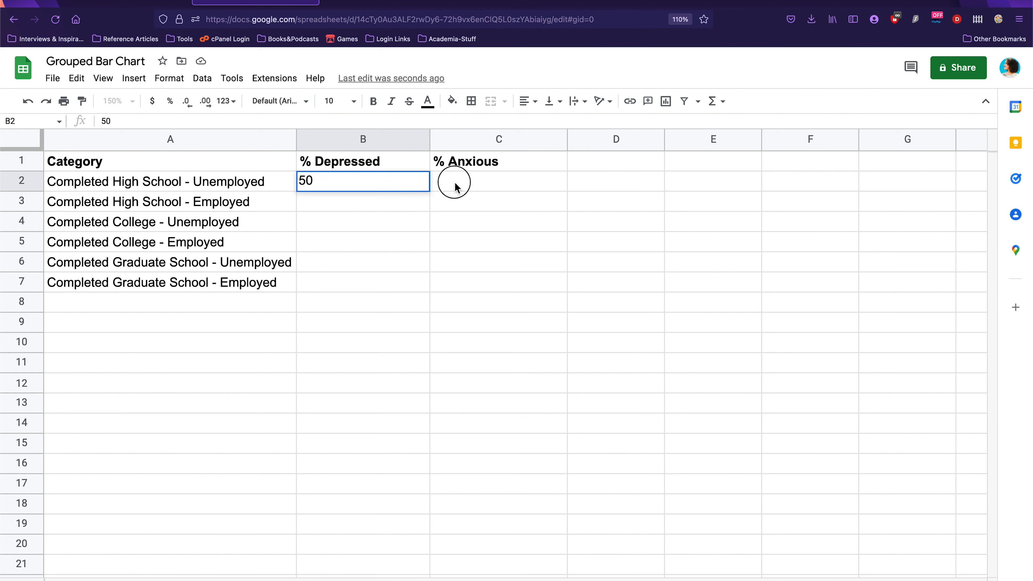
{"action": "left_click", "coordinate": [454, 183]}
{"action": "type", "text": "4"}
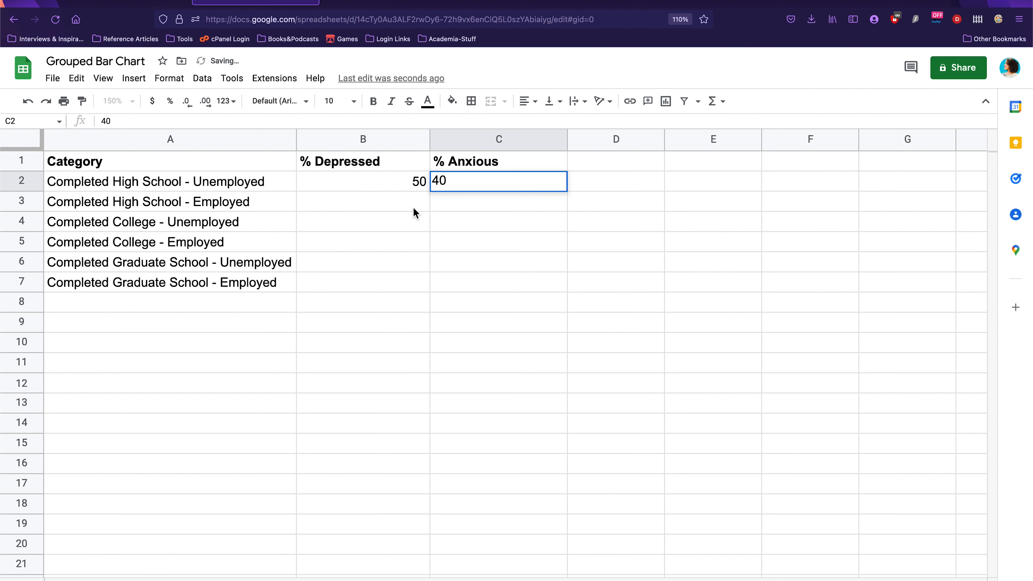
{"action": "type", "text": "0"}
{"action": "left_click", "coordinate": [414, 209]}
{"action": "type", "text": "20"}
{"action": "left_click", "coordinate": [499, 207]}
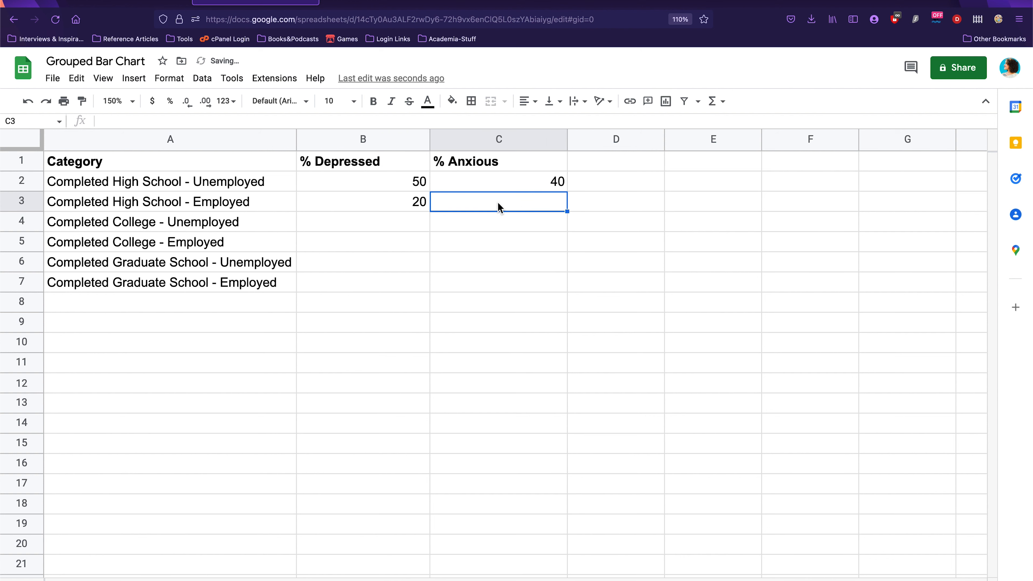
{"action": "type", "text": "30"}
Step: Fill in the college percentages: 60 depressed and 30 anxious for unemployed, 40 depressed and 20 anxious for employed
{"action": "left_click", "coordinate": [409, 231]}
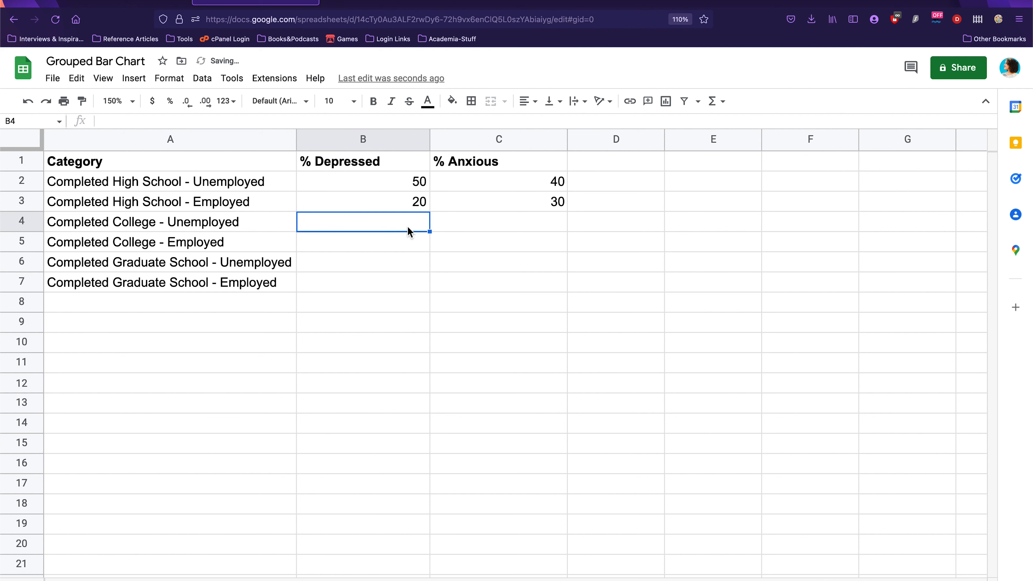
{"action": "type", "text": "60"}
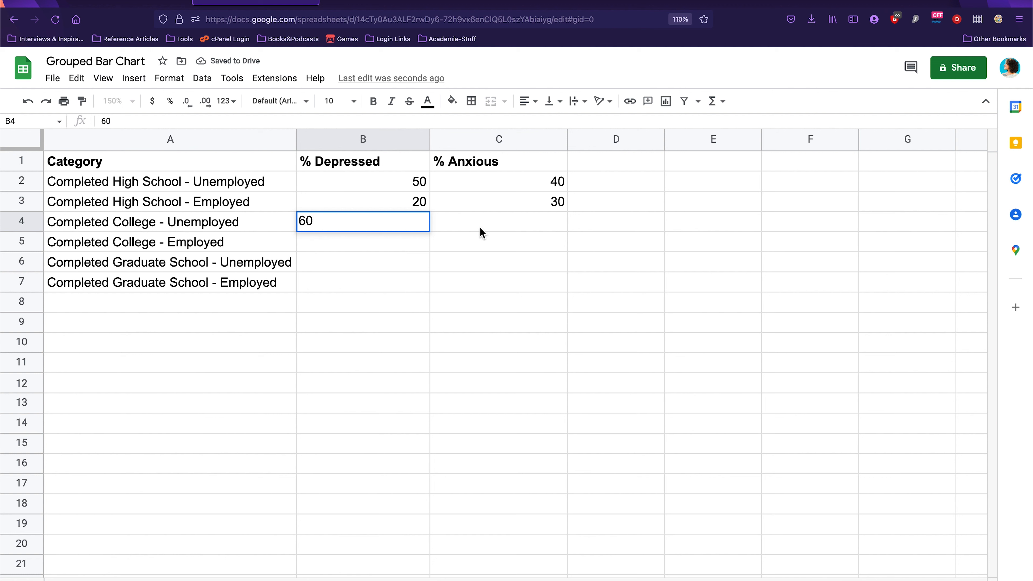
{"action": "left_click", "coordinate": [480, 228]}
{"action": "type", "text": "30"}
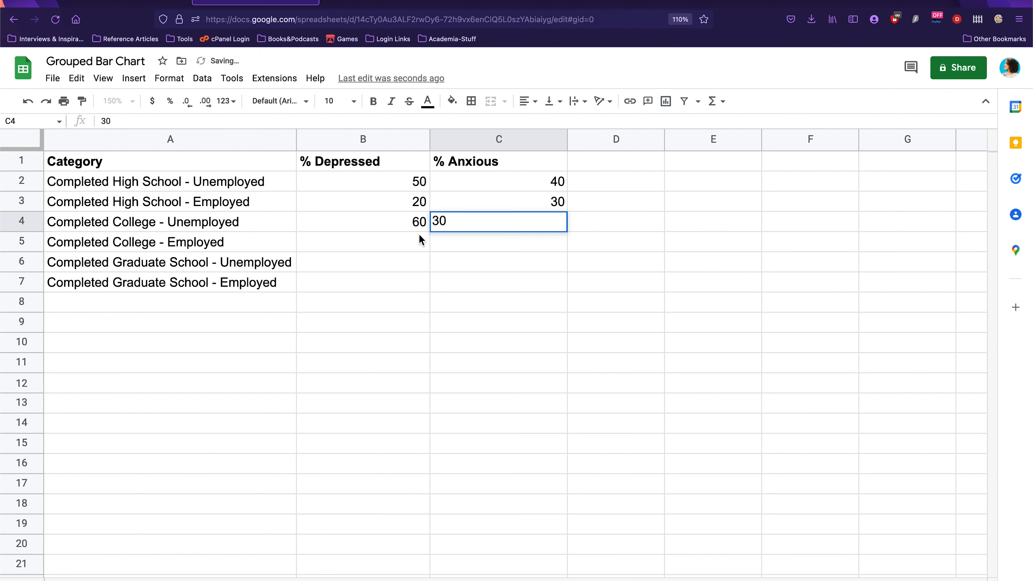
{"action": "left_click", "coordinate": [414, 240]}
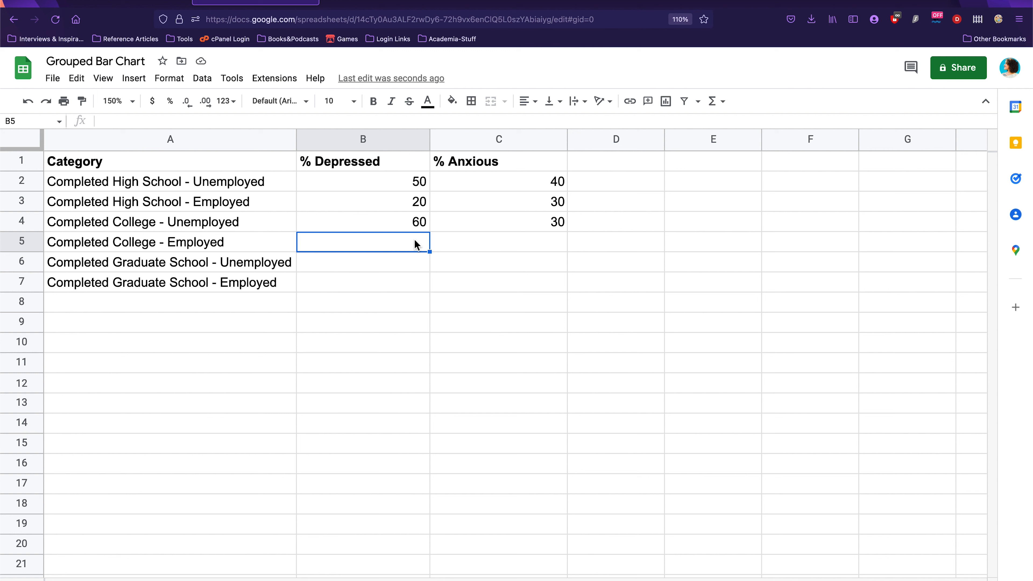
{"action": "type", "text": "40"}
{"action": "left_click", "coordinate": [492, 249]}
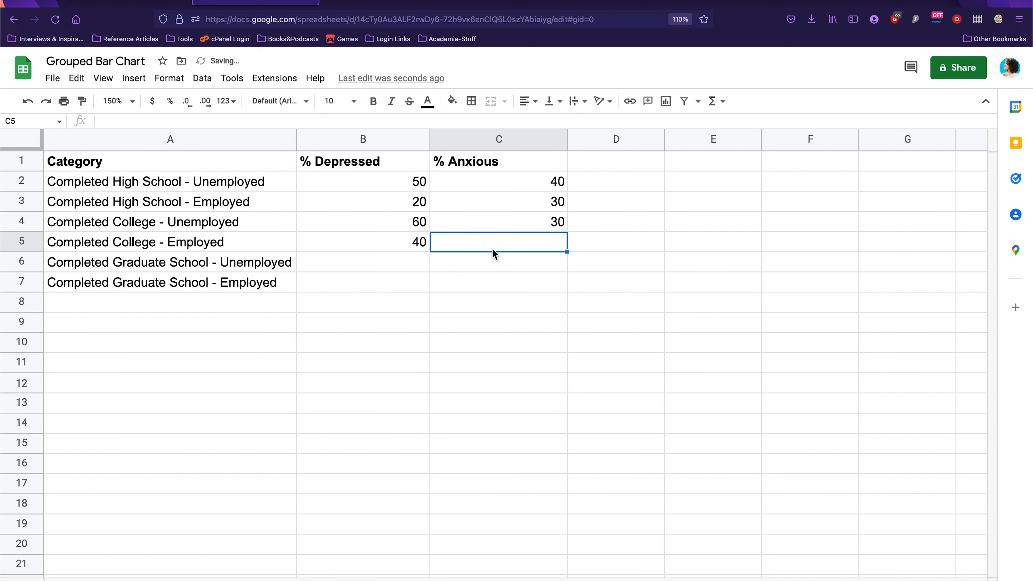
{"action": "type", "text": "20"}
Step: Enter 70 for % Depressed and 50 for % Anxious in the Completed Graduate School - Unemployed row
{"action": "left_click", "coordinate": [409, 263]}
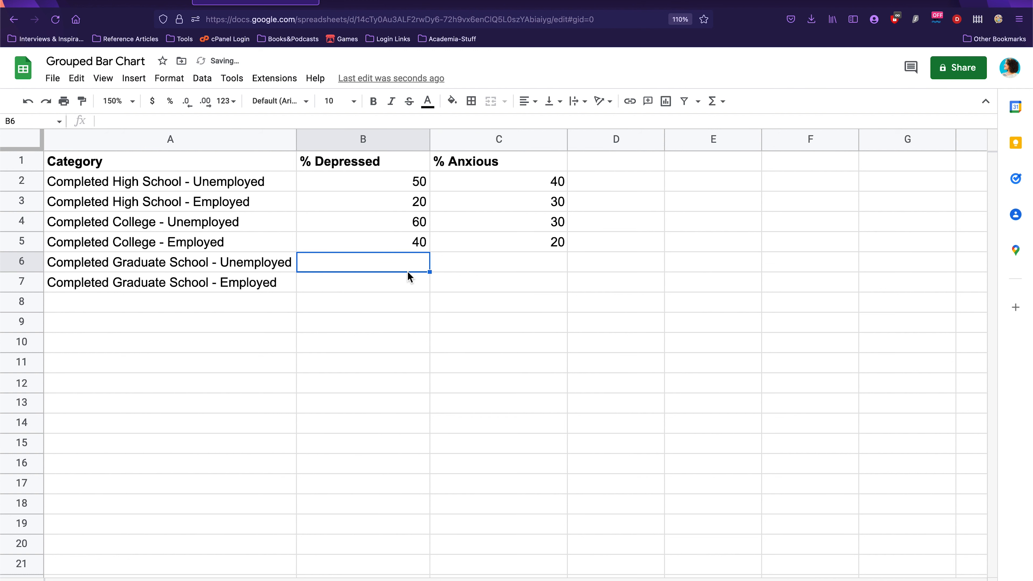
{"action": "type", "text": "30"}
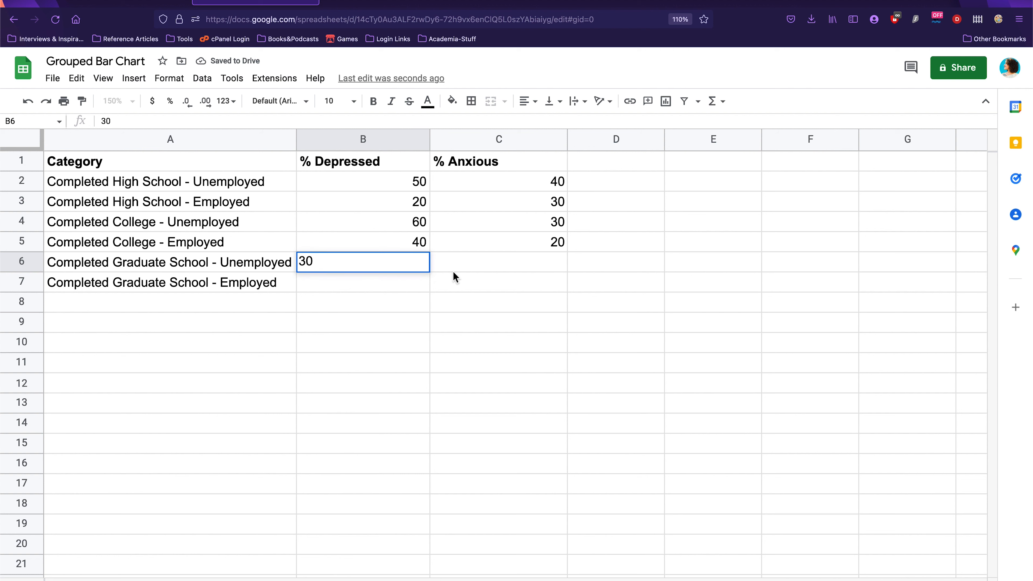
{"action": "key", "text": "BackSpace"}
{"action": "key", "text": "BackSpace"}
{"action": "type", "text": "y7"}
{"action": "key", "text": "BackSpace"}
{"action": "key", "text": "BackSpace"}
{"action": "type", "text": "7"}
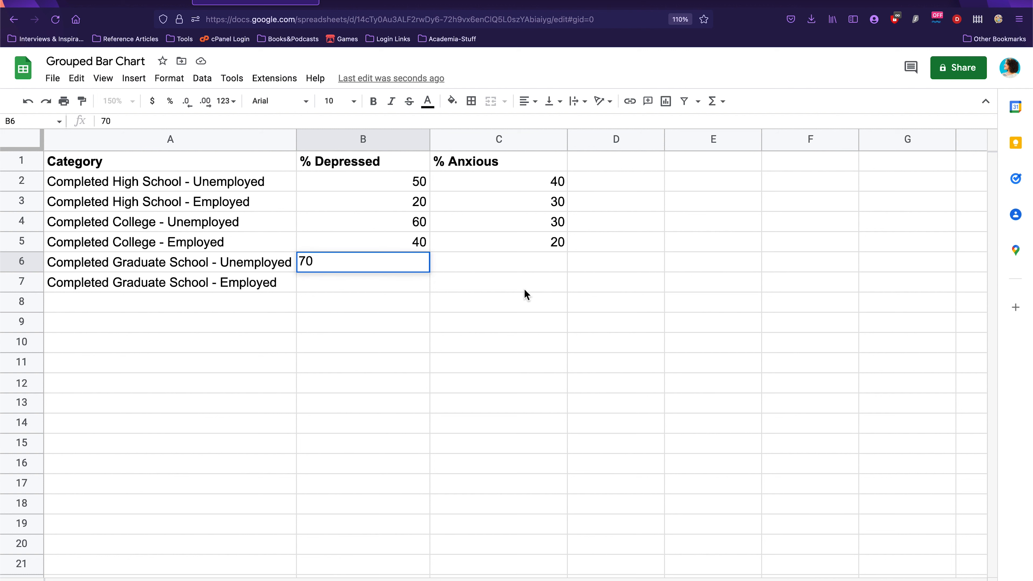
{"action": "left_click", "coordinate": [496, 274]}
{"action": "type", "text": "50"}
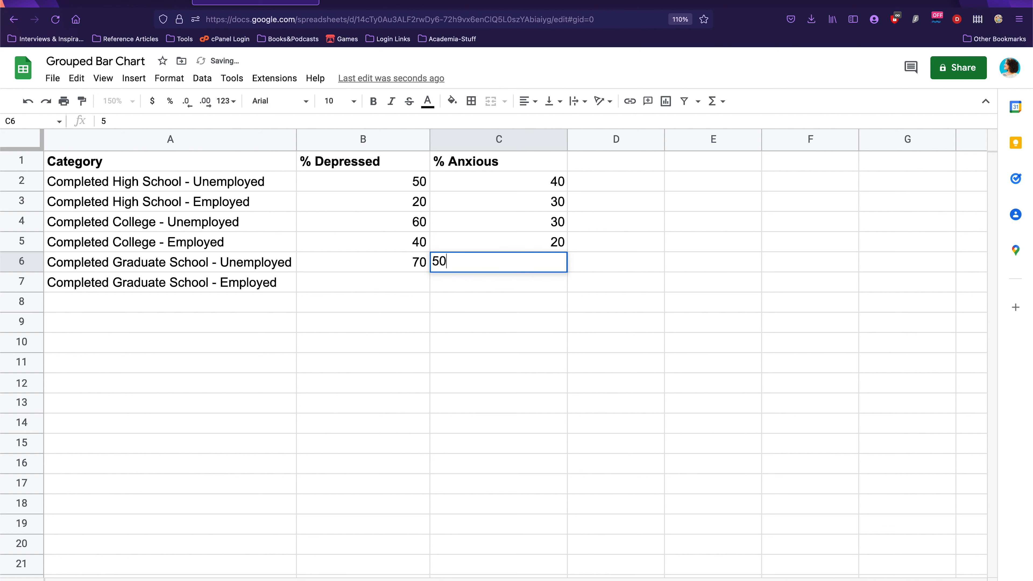
Step: Enter 80 for % Depressed and 30 for % Anxious in the Completed Graduate School - Employed row
{"action": "left_click_drag", "start_coordinate": [387, 302], "coordinate": [377, 284]}
{"action": "left_click", "coordinate": [369, 277]}
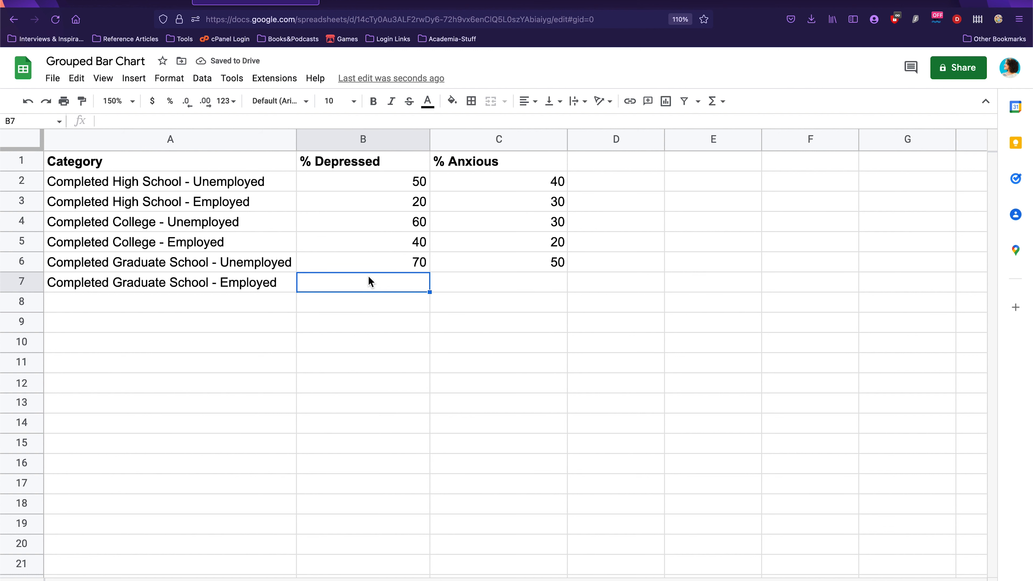
{"action": "type", "text": "80"}
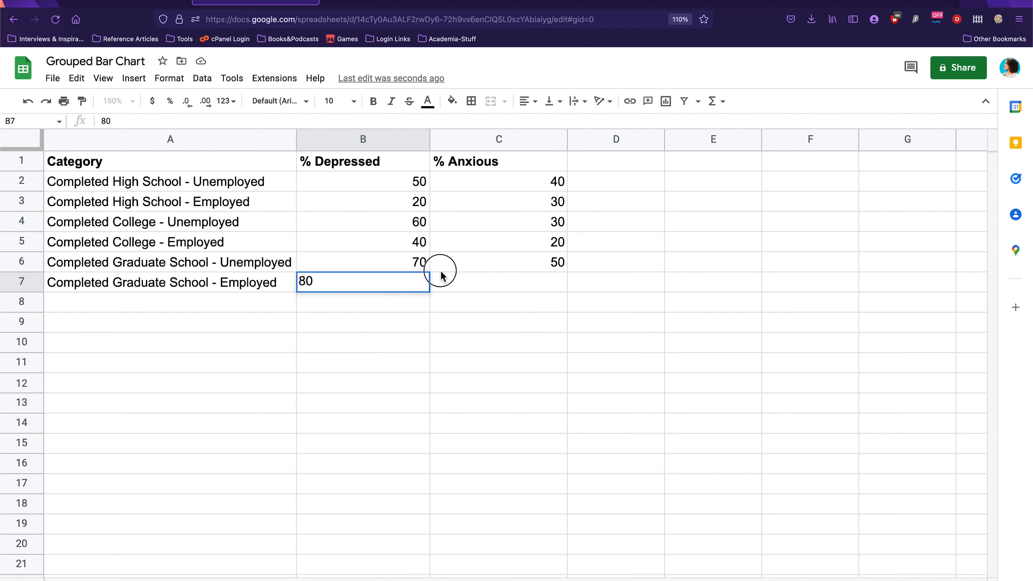
{"action": "left_click", "coordinate": [453, 281]}
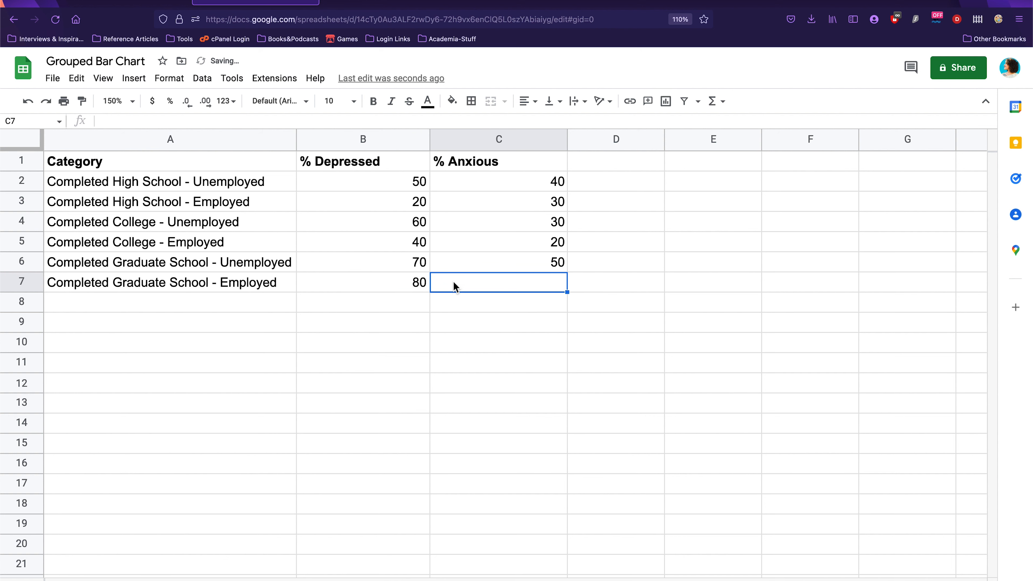
{"action": "type", "text": "40"}
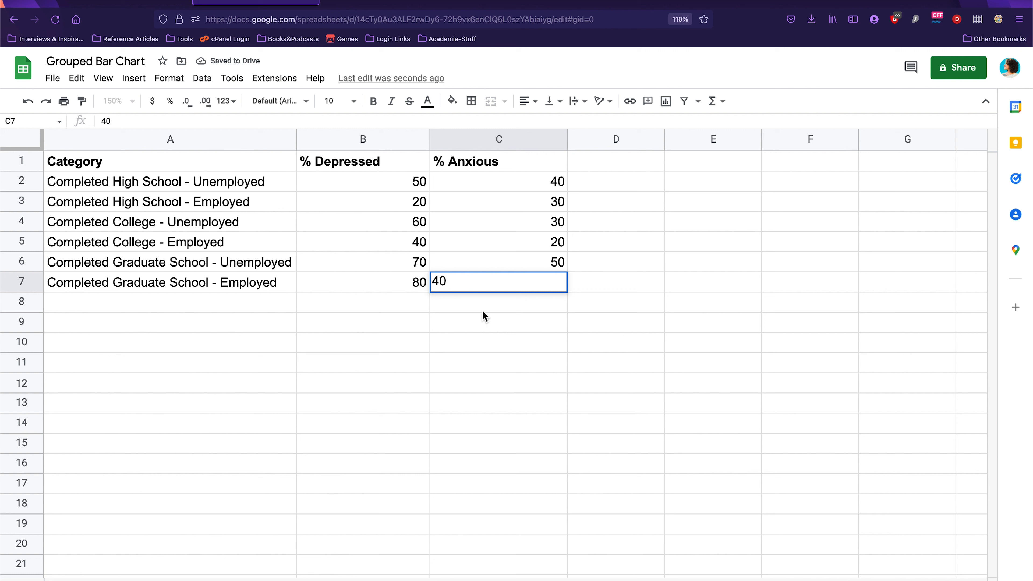
{"action": "key", "text": "BackSpace"}
{"action": "key", "text": "BackSpace"}
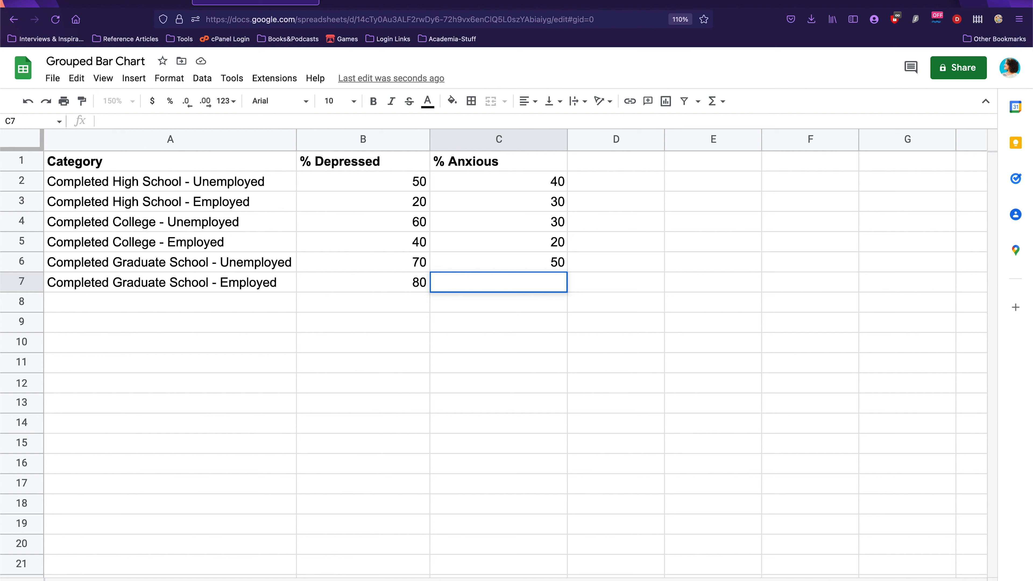
{"action": "left_click", "coordinate": [514, 331]}
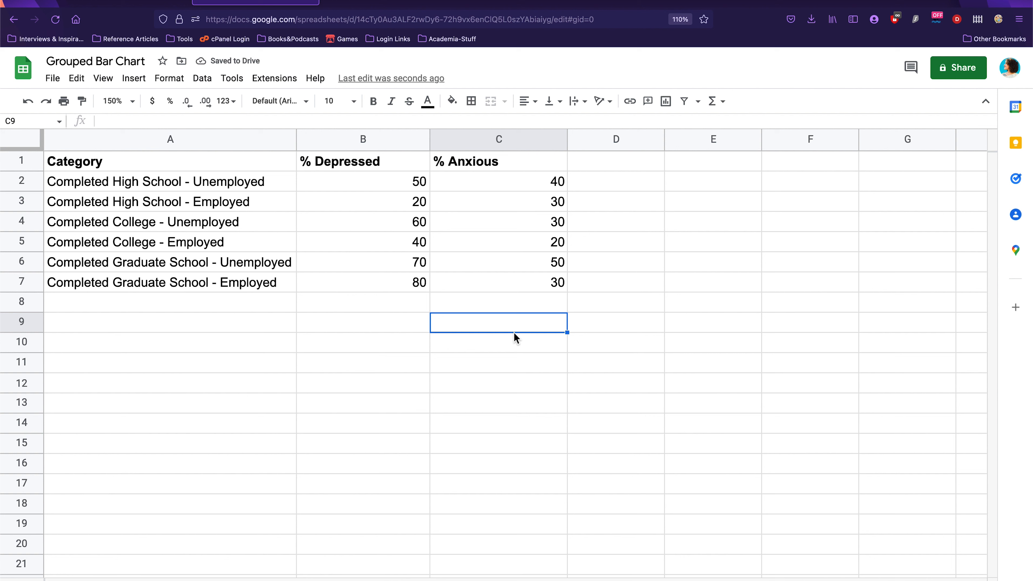
Step: Copy the table in A1:C7, switch to Datawrapper and replace the chart's existing upload data with it
{"action": "left_click_drag", "start_coordinate": [179, 169], "coordinate": [552, 281]}
{"action": "key", "text": "super+c"}
{"action": "left_click", "coordinate": [416, 310]}
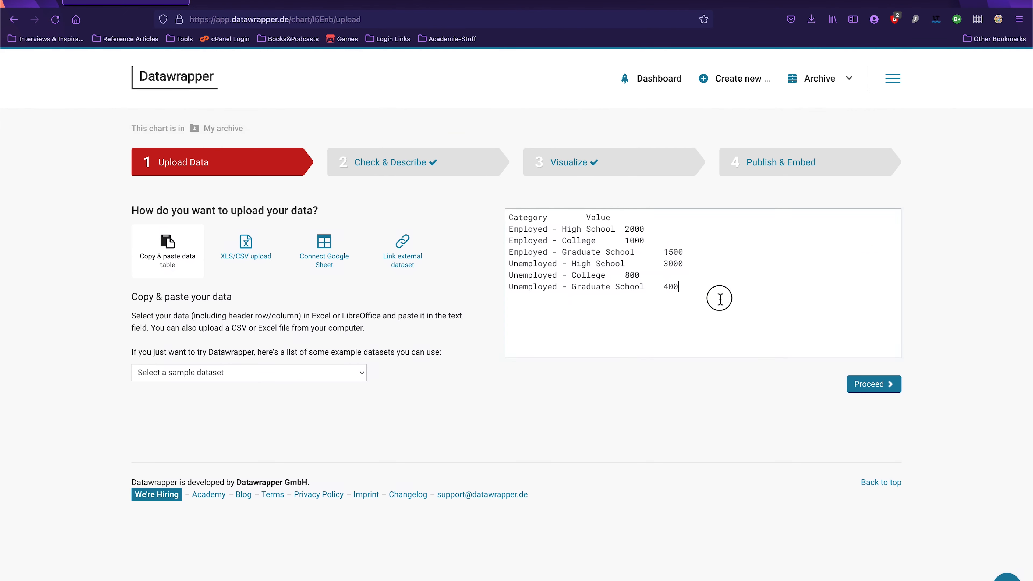
{"action": "left_click_drag", "start_coordinate": [719, 299], "coordinate": [372, 202]}
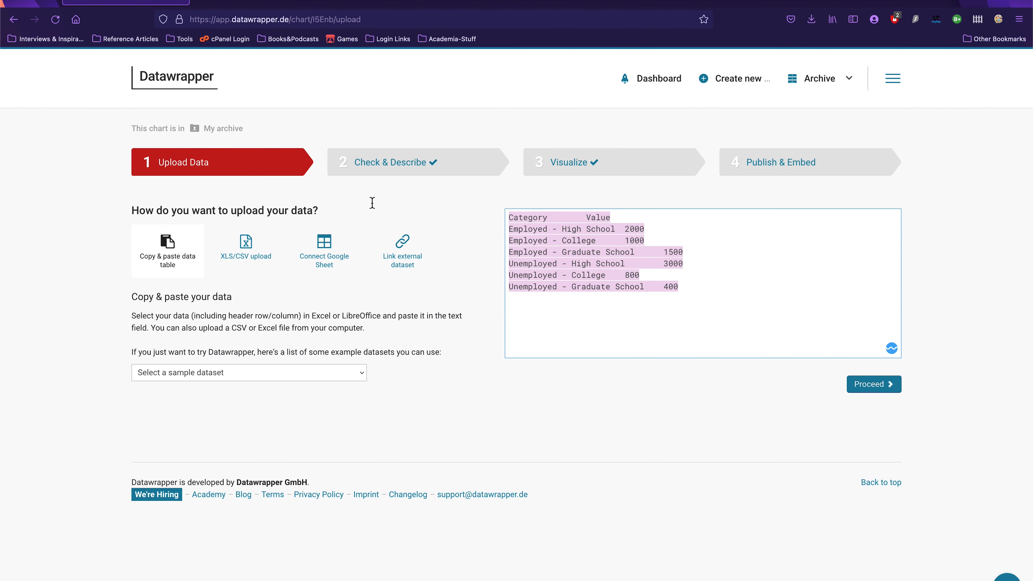
{"action": "key", "text": "super+v"}
Step: Proceed with the pasted data to the Check & Describe stage, staying on the page when asked about leaving
{"action": "left_click", "coordinate": [879, 385]}
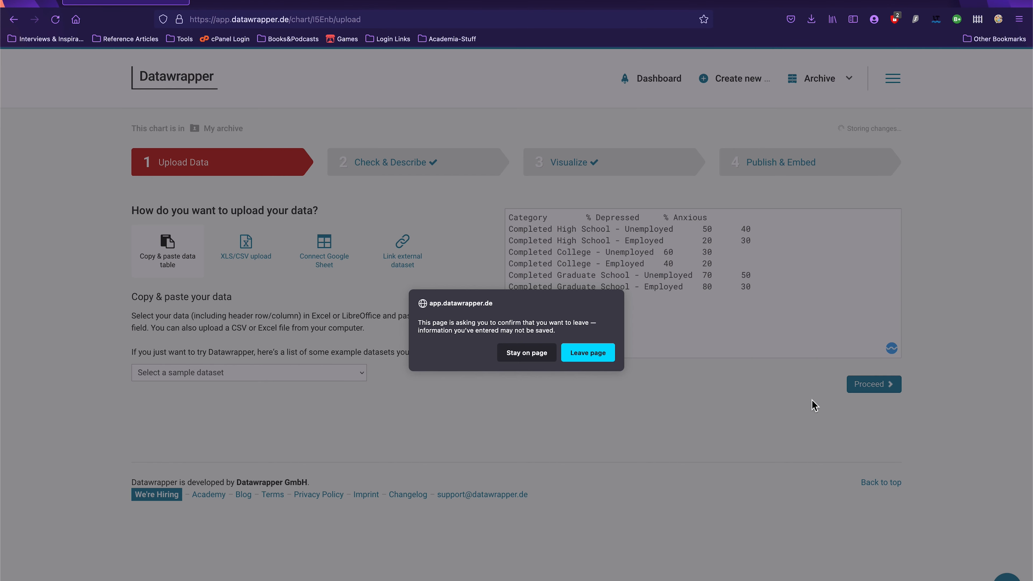
{"action": "left_click", "coordinate": [526, 353]}
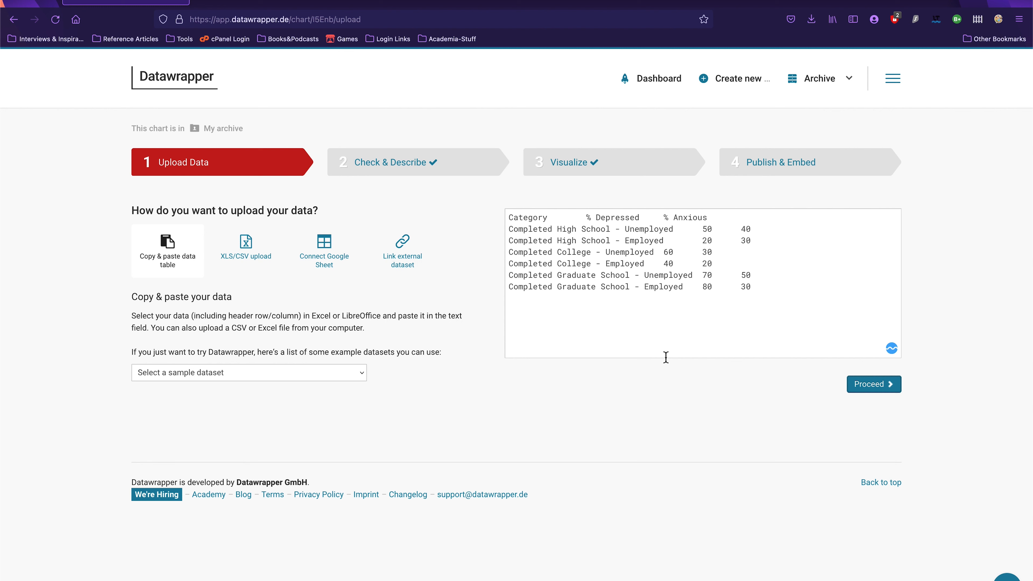
{"action": "left_click", "coordinate": [893, 386]}
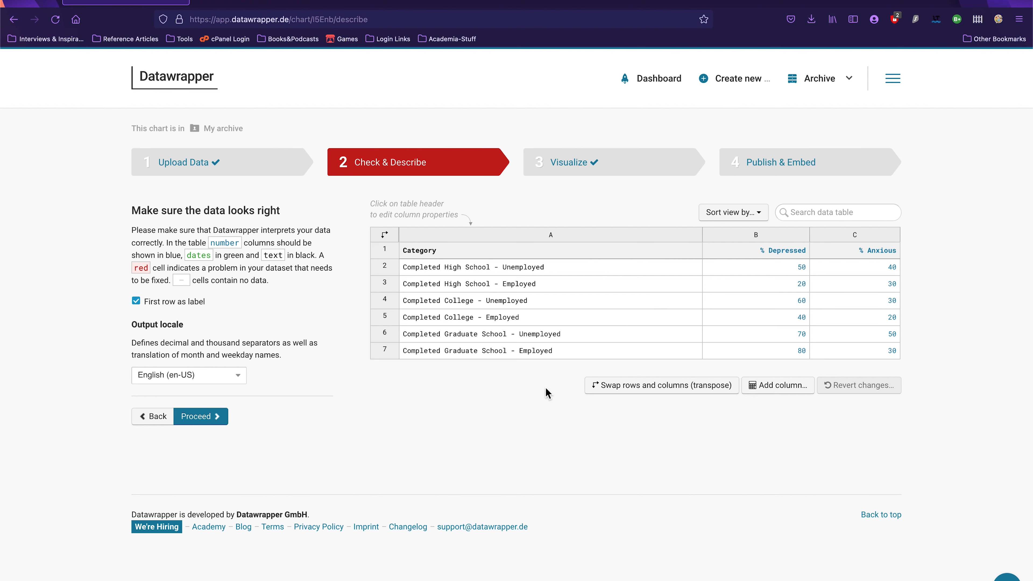
Step: Continue to the Visualize stage and set the number format of the bar values to 0%
{"action": "left_click", "coordinate": [196, 421]}
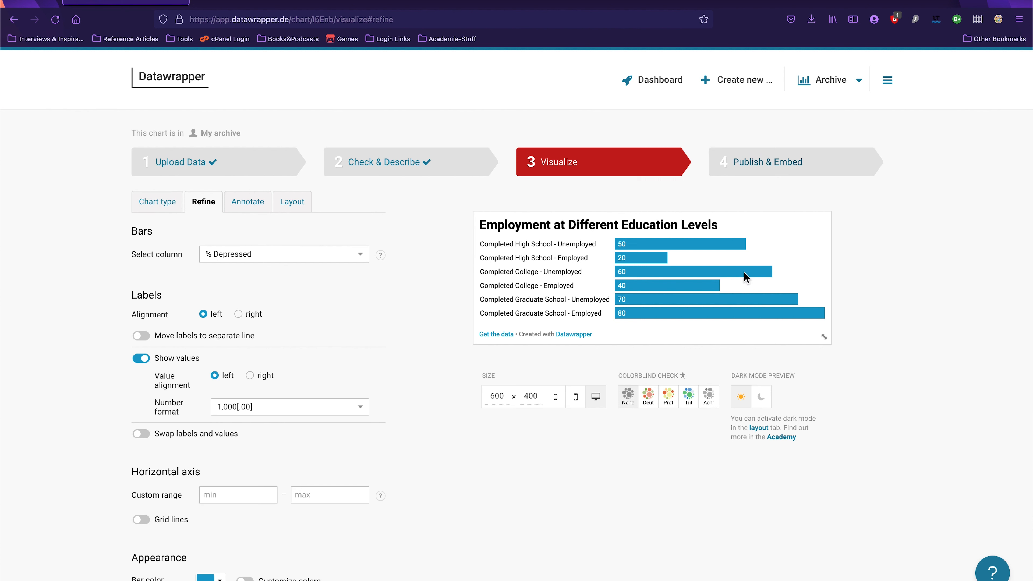
{"action": "left_click", "coordinate": [320, 407]}
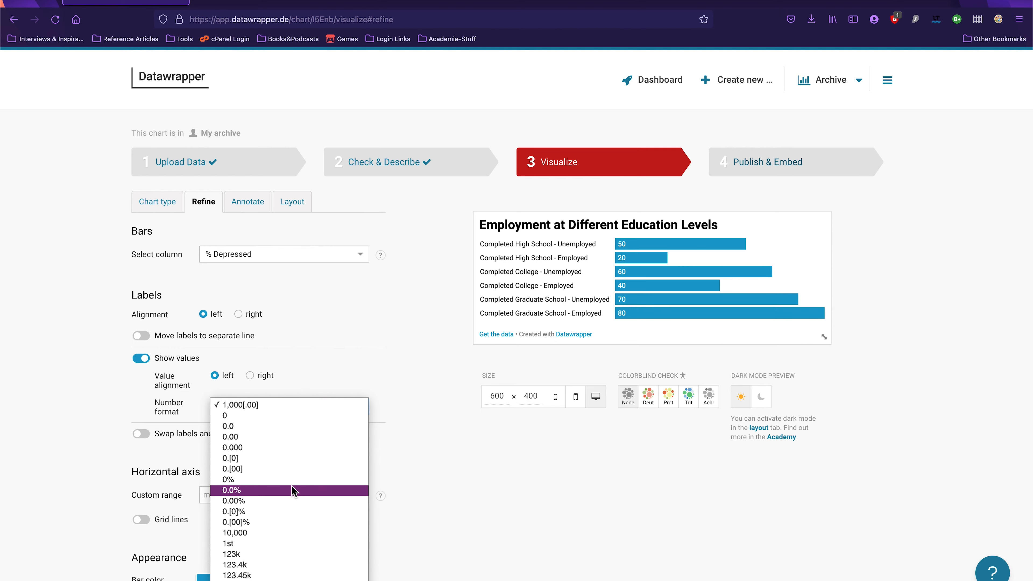
{"action": "left_click", "coordinate": [292, 483]}
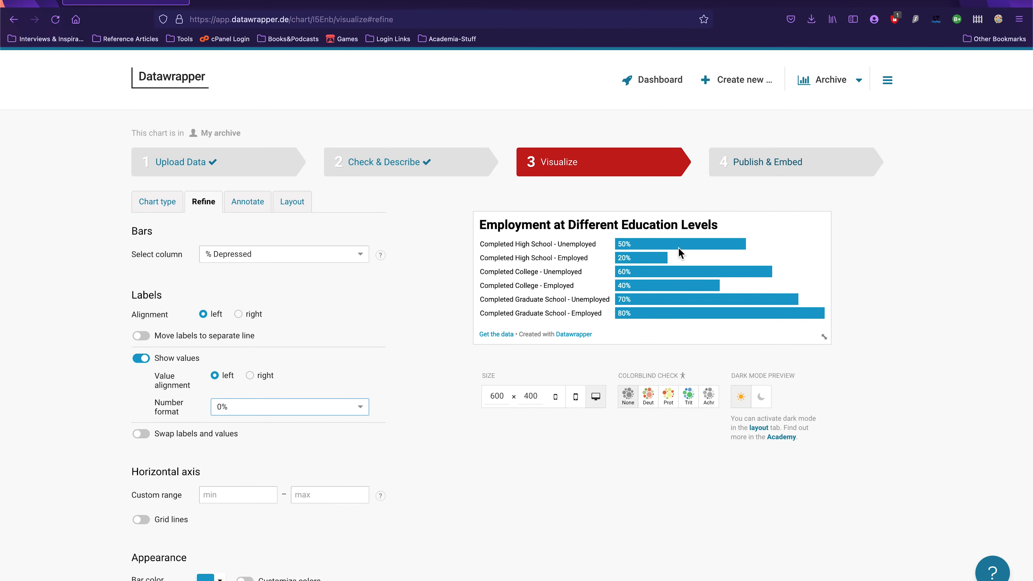
Step: Switch back to the Google Sheets table and insert a column before % Depressed with the header "Education Level"
{"action": "left_click", "coordinate": [231, 5]}
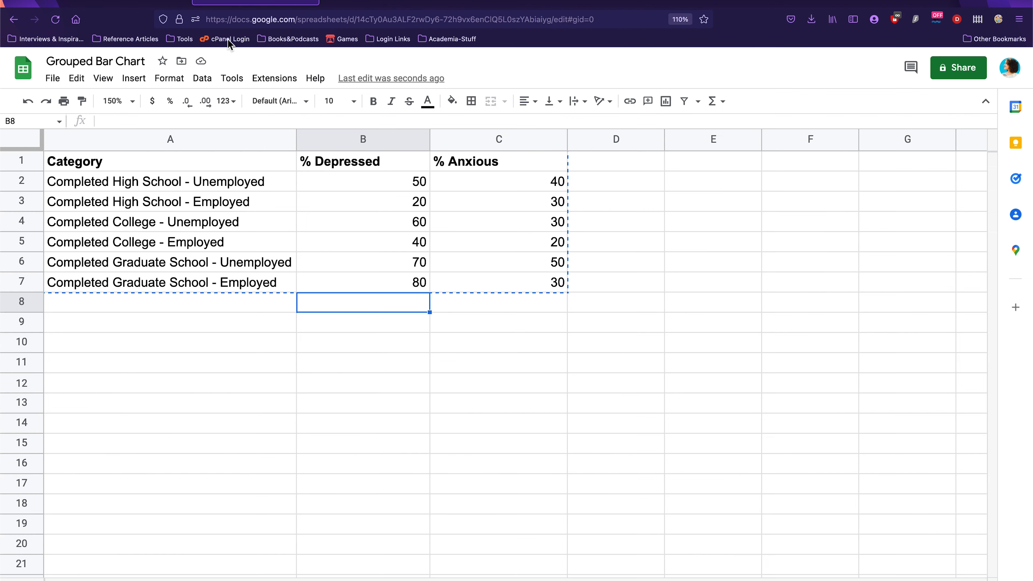
{"action": "right_click", "coordinate": [342, 145]}
{"action": "left_click", "coordinate": [354, 250]}
{"action": "left_click", "coordinate": [374, 165]}
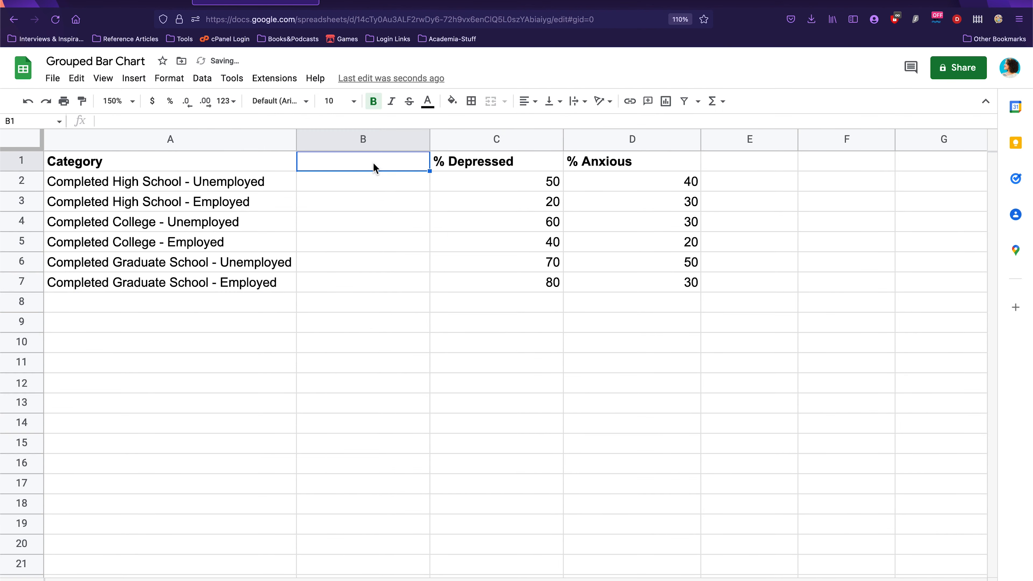
{"action": "type", "text": "Education Level"}
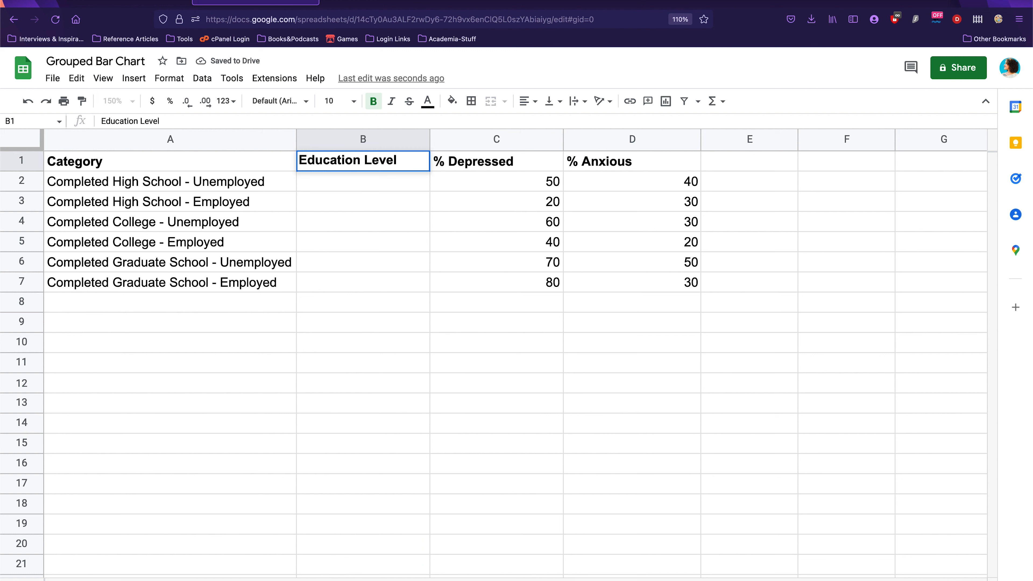
Step: Enter "Completed High School" in B2 and fill it down to B3
{"action": "left_click", "coordinate": [378, 185]}
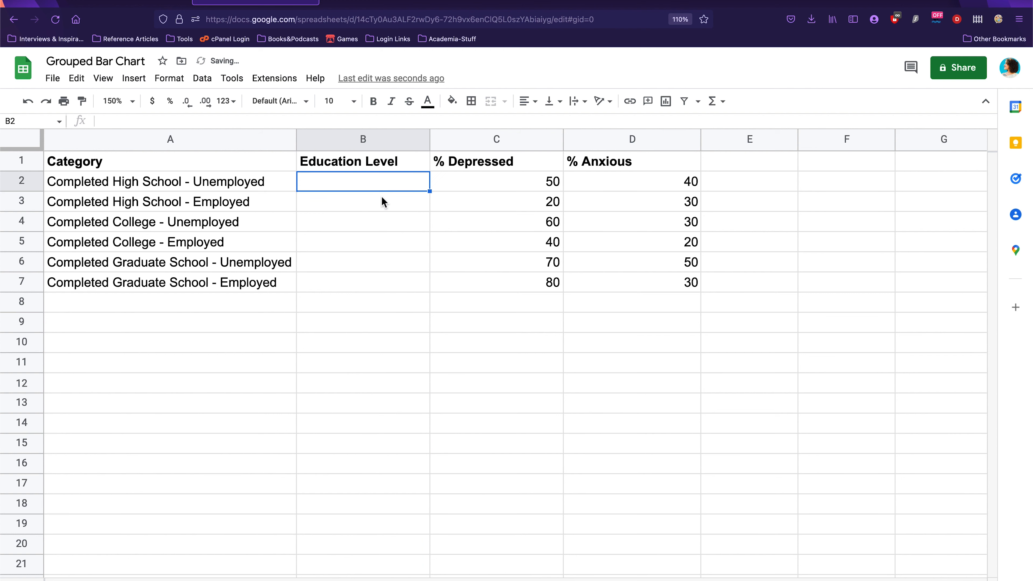
{"action": "type", "text": "C"}
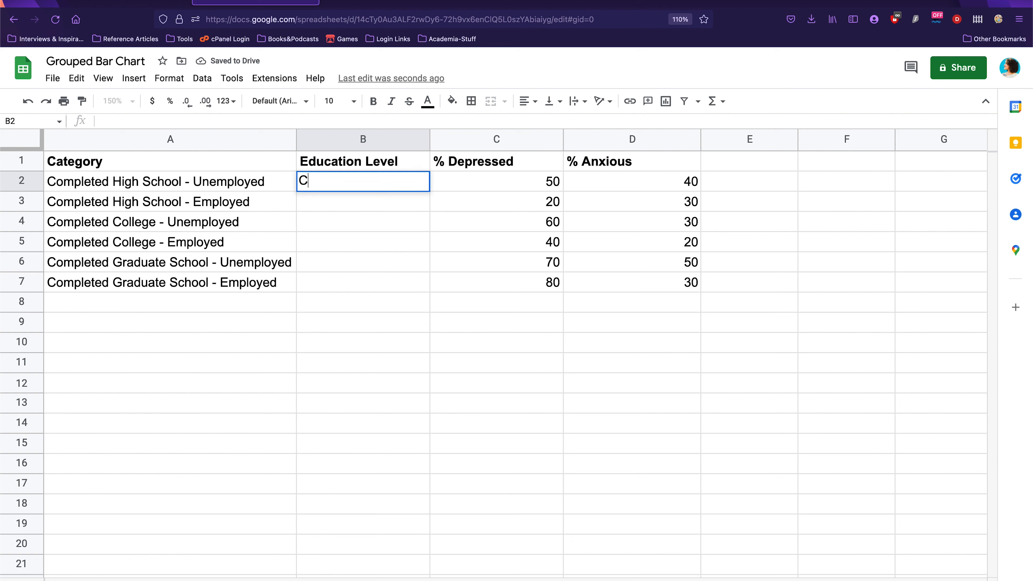
{"action": "type", "text": "ompleted High S"}
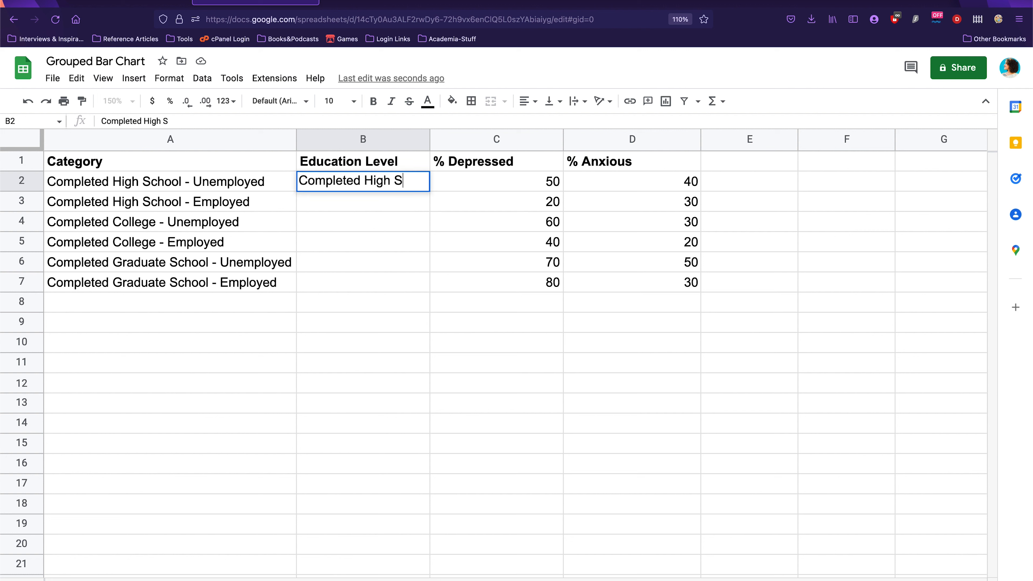
{"action": "type", "text": "chool"}
{"action": "left_click", "coordinate": [414, 219]}
{"action": "left_click", "coordinate": [422, 181]}
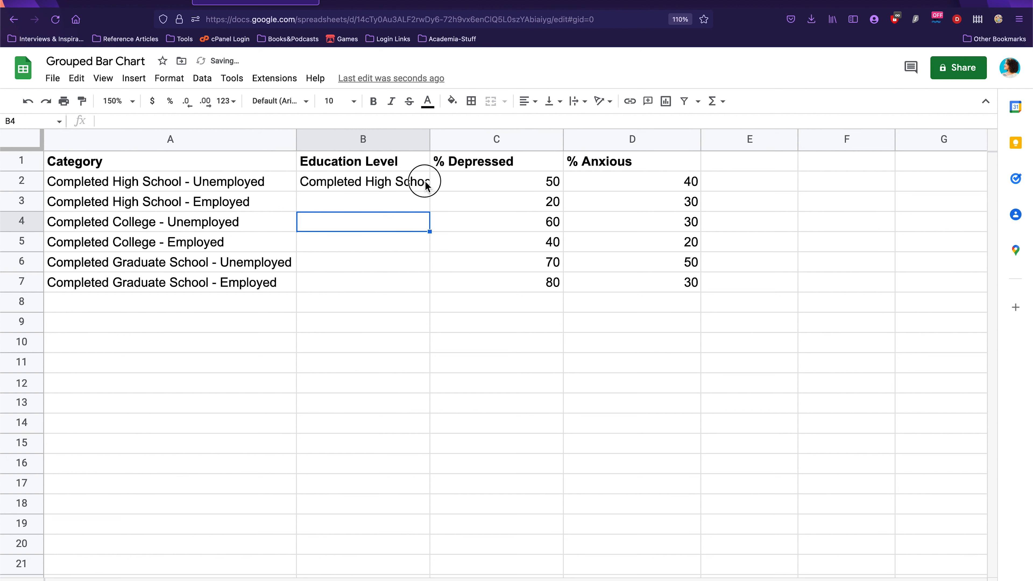
{"action": "left_click_drag", "start_coordinate": [429, 192], "coordinate": [430, 203]}
Step: Widen the Education Level column so that "Completed High School" fits on one line
{"action": "left_click", "coordinate": [412, 242]}
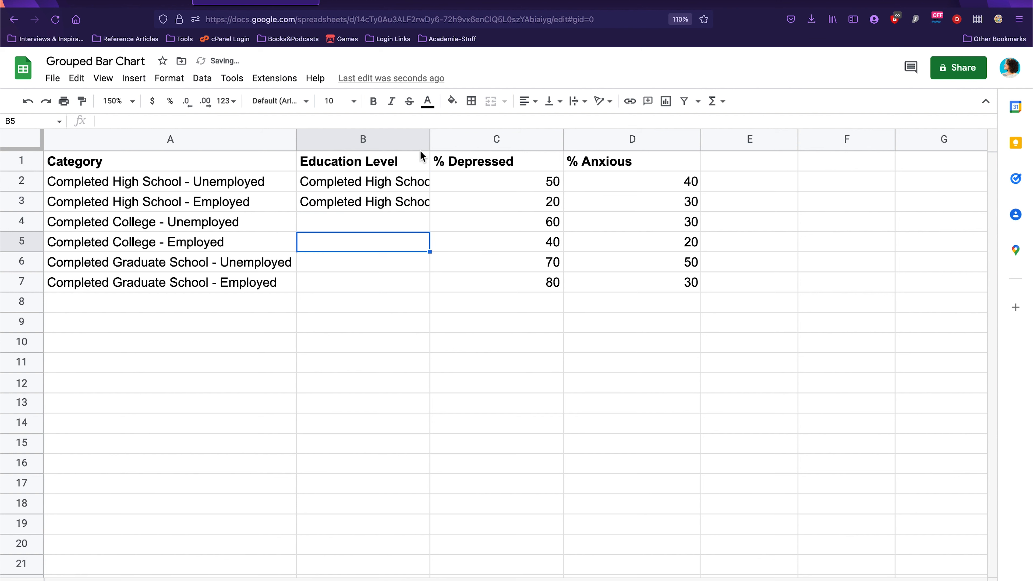
{"action": "left_click_drag", "start_coordinate": [429, 138], "coordinate": [459, 139]}
{"action": "left_click", "coordinate": [401, 223]}
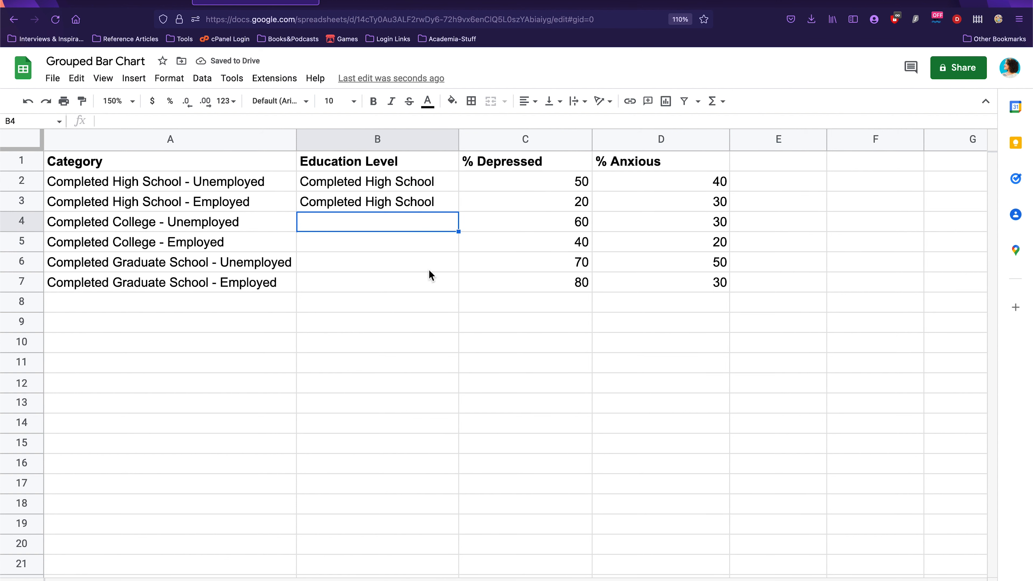
Step: Enter the formula =SPLIT(A4, "-") in B4 to separate the category text at the hyphen
{"action": "type", "text": "=SPLIT"}
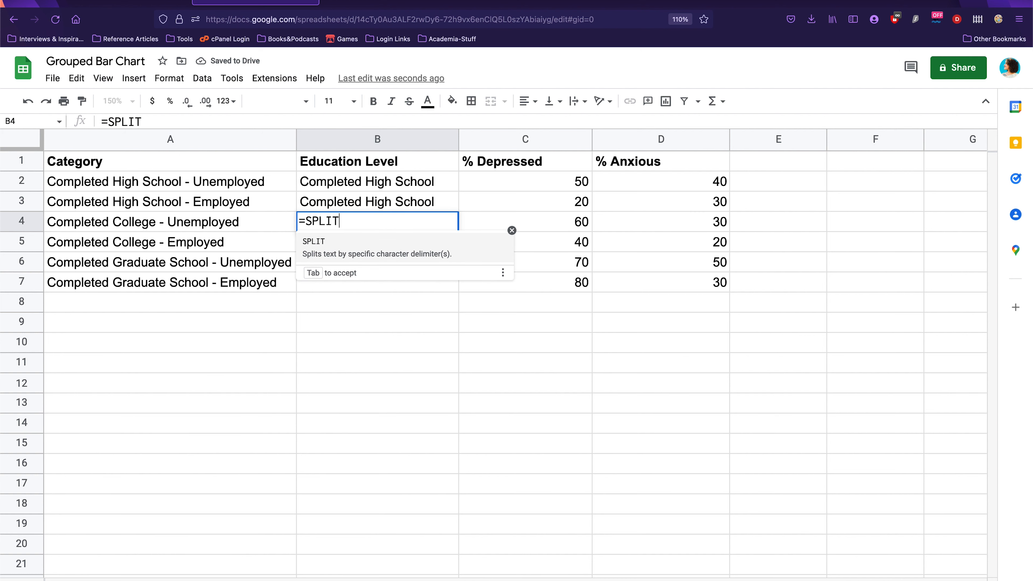
{"action": "type", "text": "("}
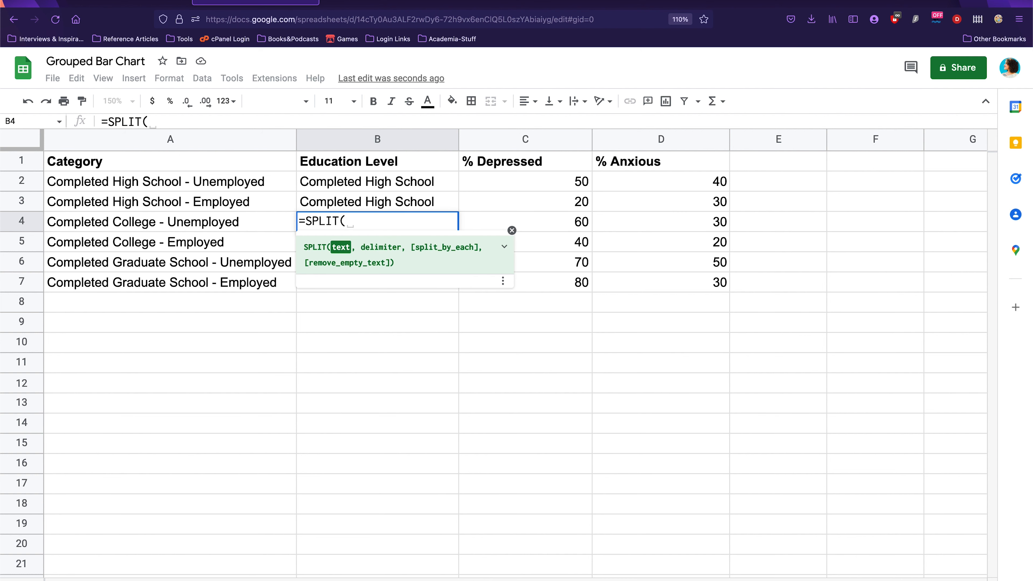
{"action": "type", "text": "A4"}
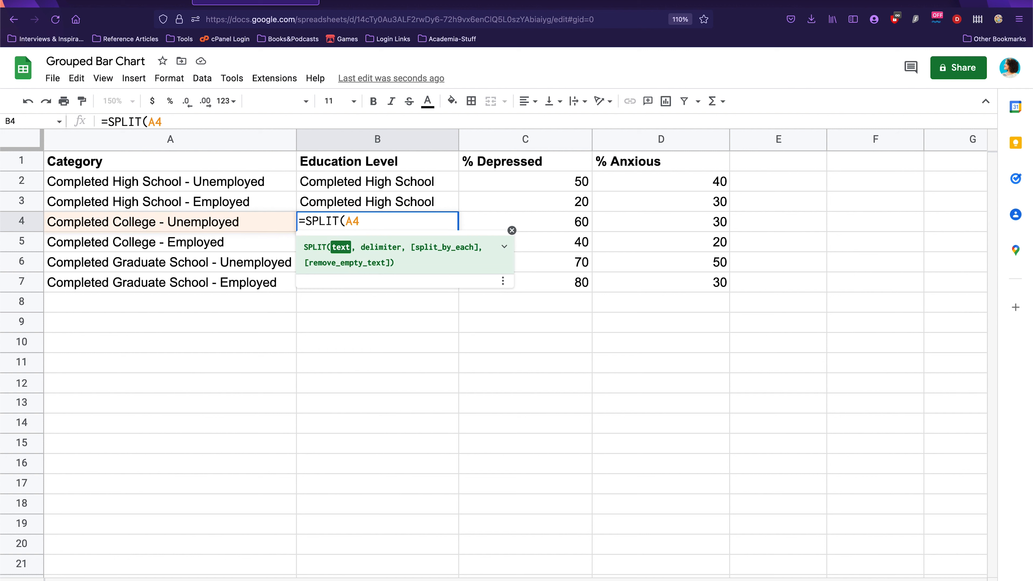
{"action": "type", "text": ", \""}
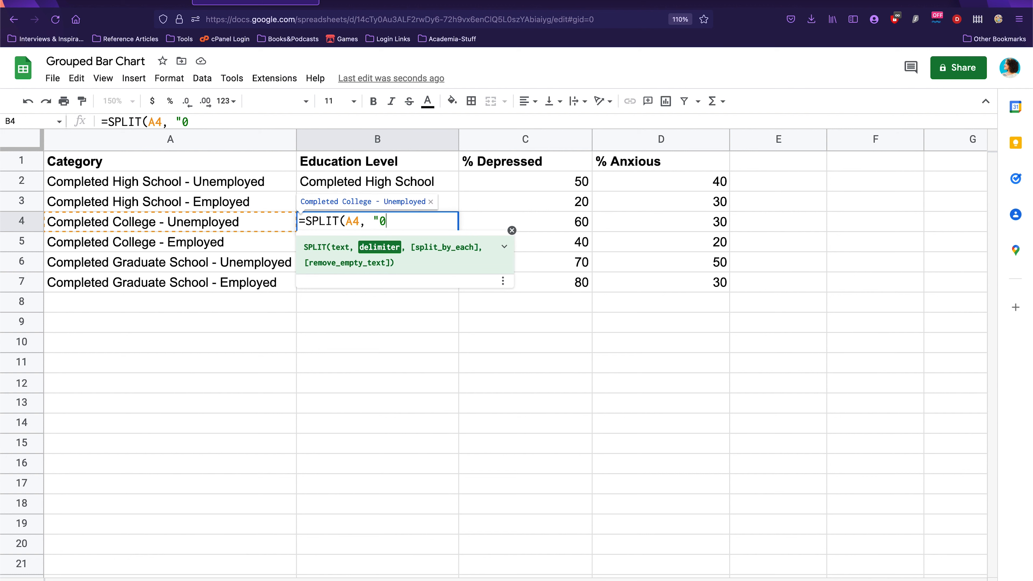
{"action": "type", "text": "-\")"}
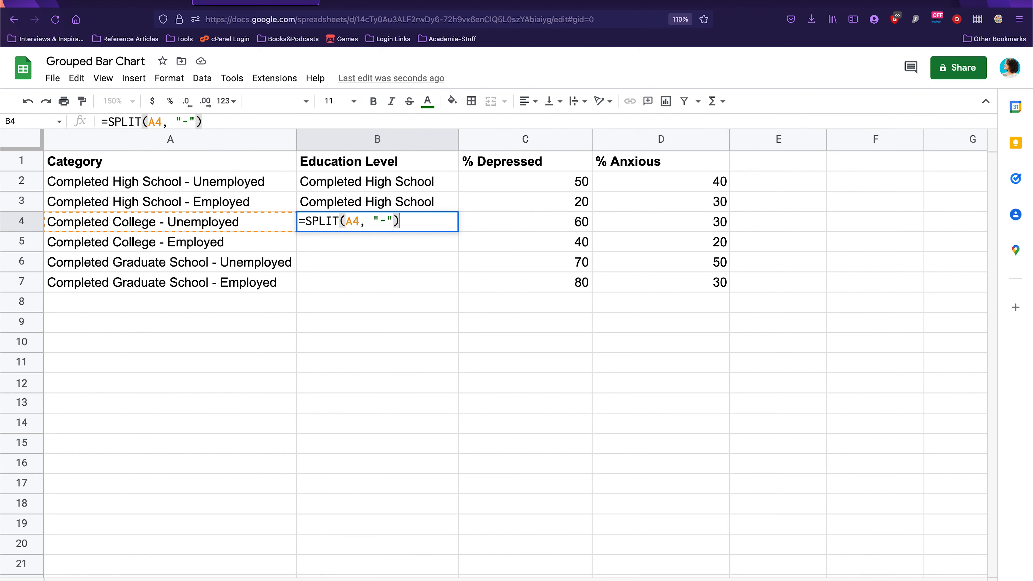
{"action": "key", "text": "Return"}
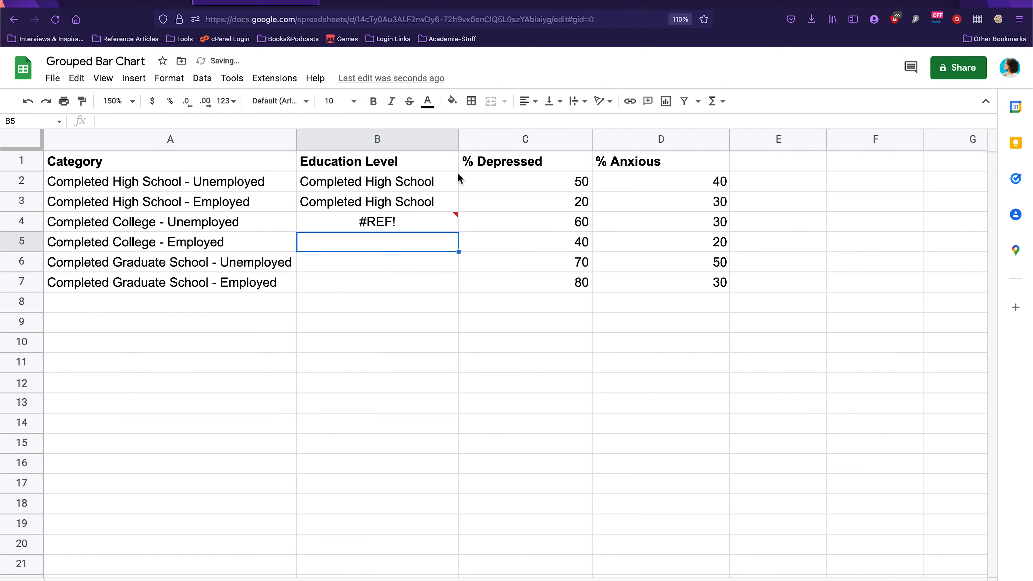
Step: Insert a blank column before % Depressed to make room for the second part of the split text
{"action": "left_click", "coordinate": [405, 230]}
{"action": "left_click", "coordinate": [504, 139]}
{"action": "right_click", "coordinate": [504, 139]}
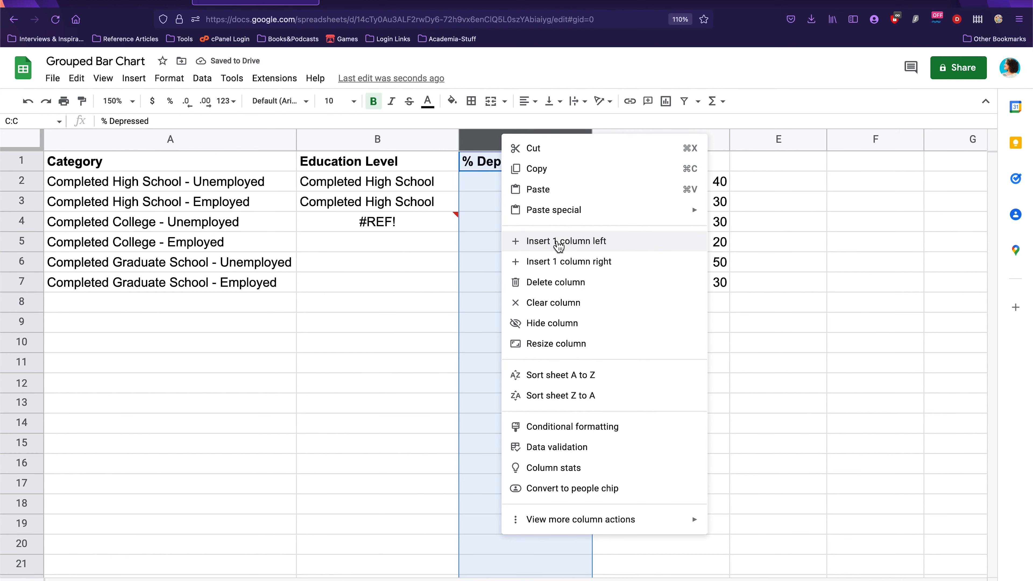
{"action": "left_click", "coordinate": [513, 242]}
{"action": "left_click", "coordinate": [434, 220]}
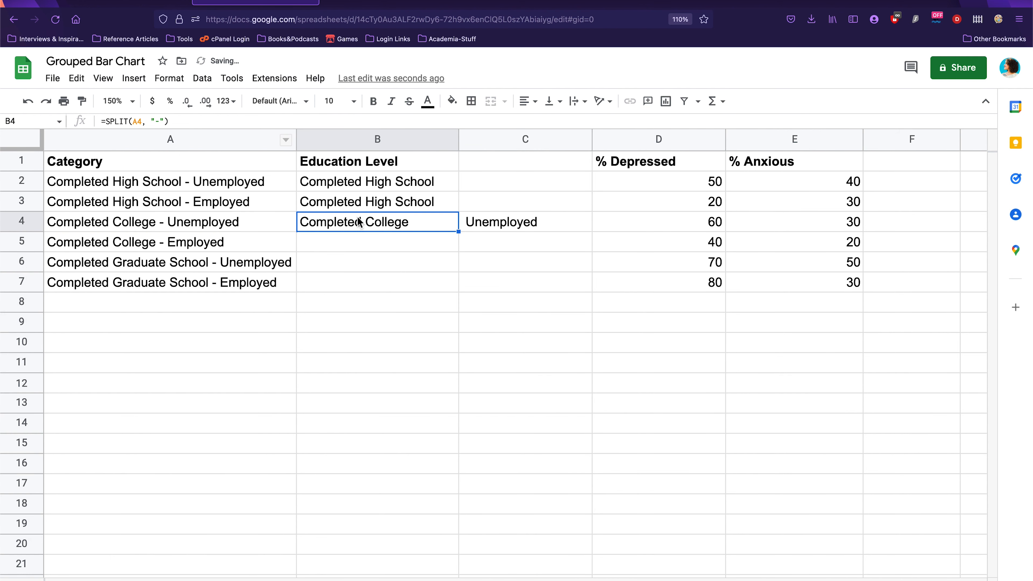
{"action": "left_click", "coordinate": [374, 244]}
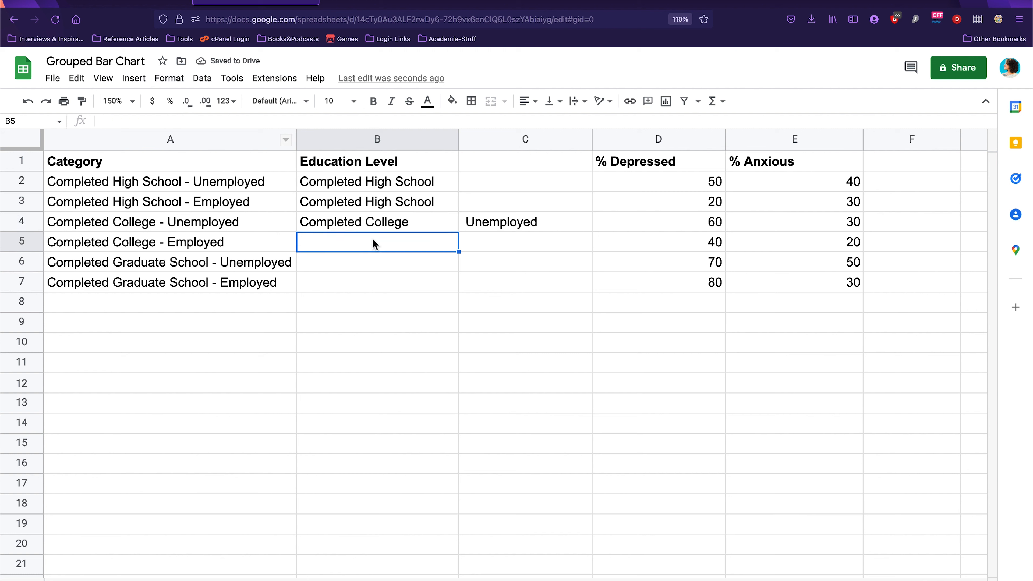
Step: Enter the header "Employment" in C1
{"action": "left_click", "coordinate": [541, 162]}
{"action": "left_click", "coordinate": [524, 220]}
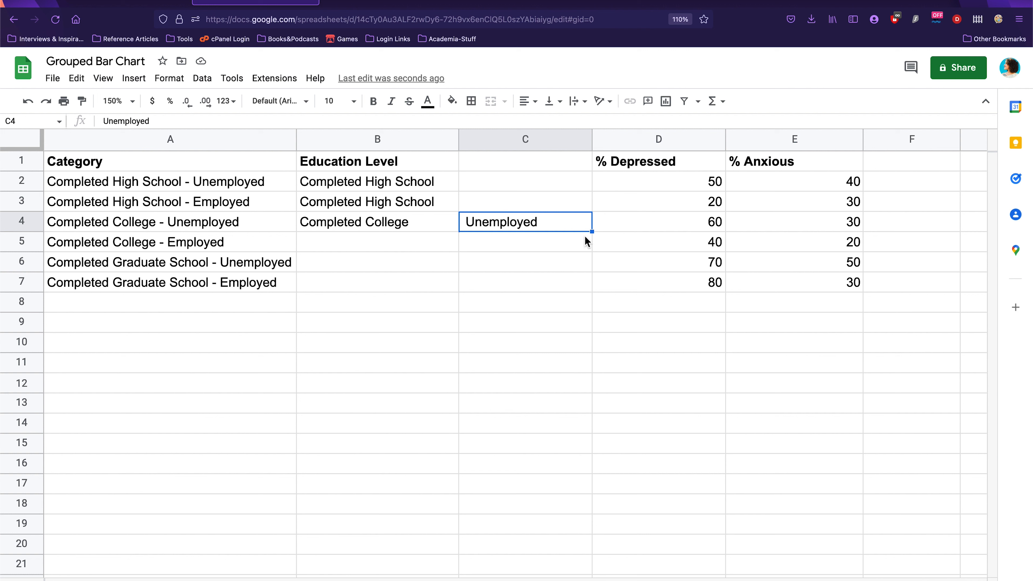
{"action": "left_click", "coordinate": [494, 163]}
{"action": "type", "text": "Empl"}
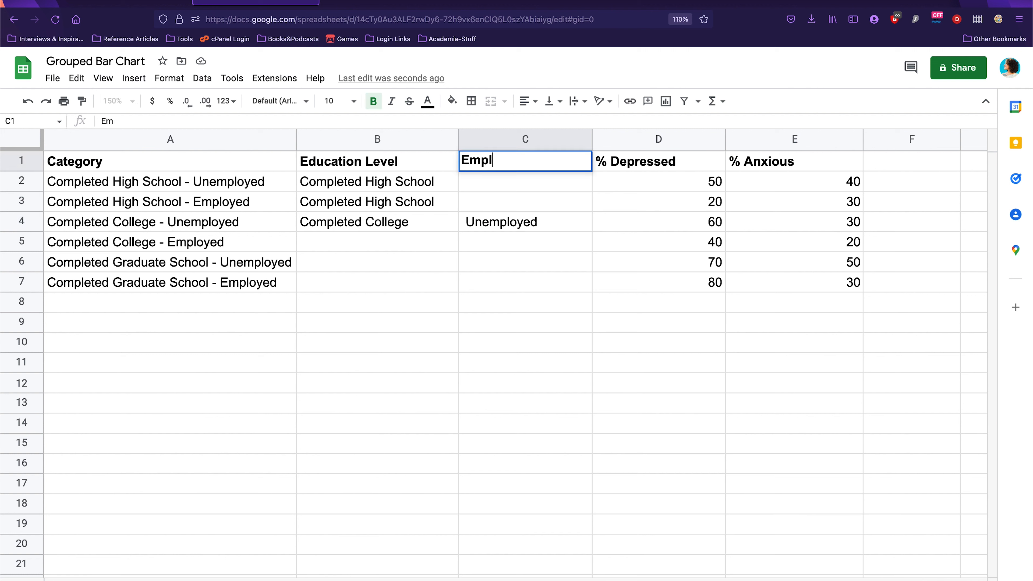
{"action": "type", "text": "oyment"}
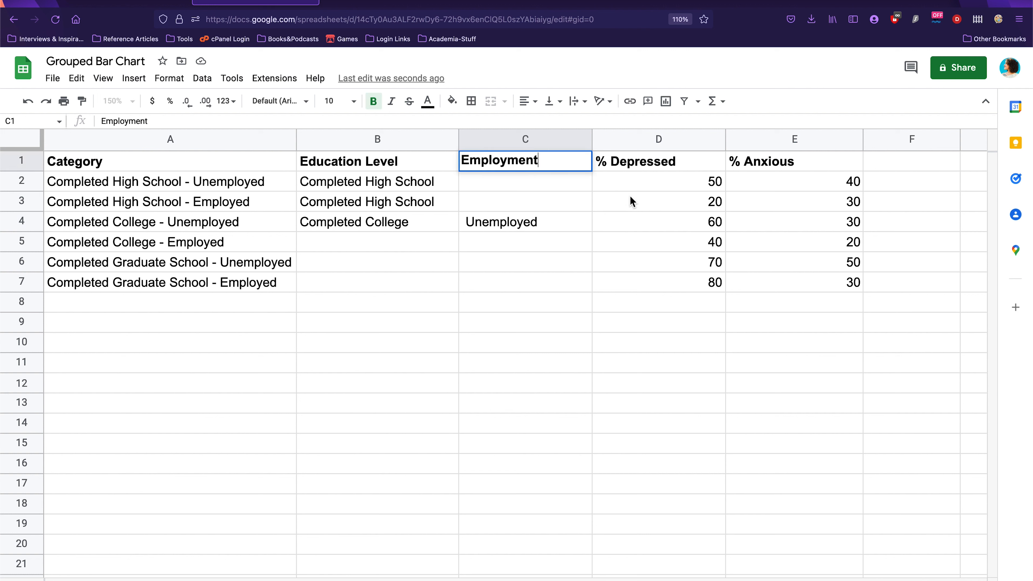
{"action": "left_click", "coordinate": [511, 305]}
Step: Fill the SPLIT formula from B4 down to B7 and up to B2
{"action": "left_click", "coordinate": [427, 235]}
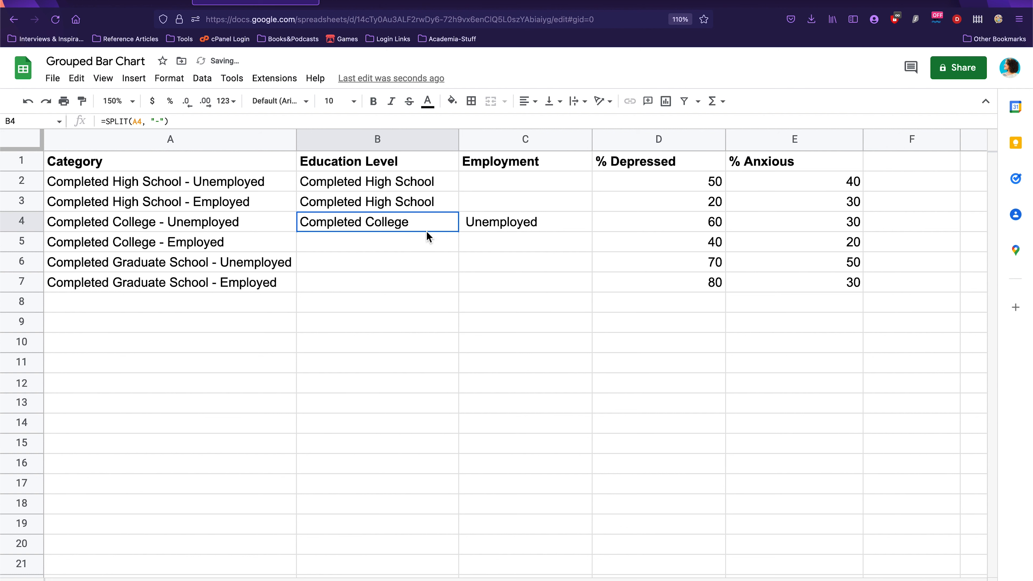
{"action": "left_click_drag", "start_coordinate": [459, 231], "coordinate": [457, 290]}
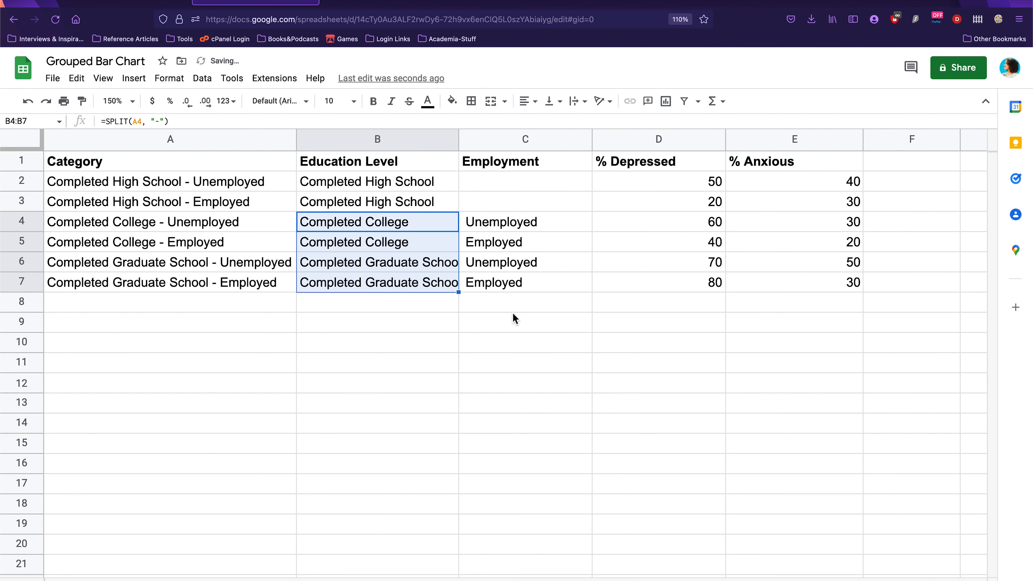
{"action": "left_click", "coordinate": [514, 318]}
{"action": "left_click", "coordinate": [438, 235]}
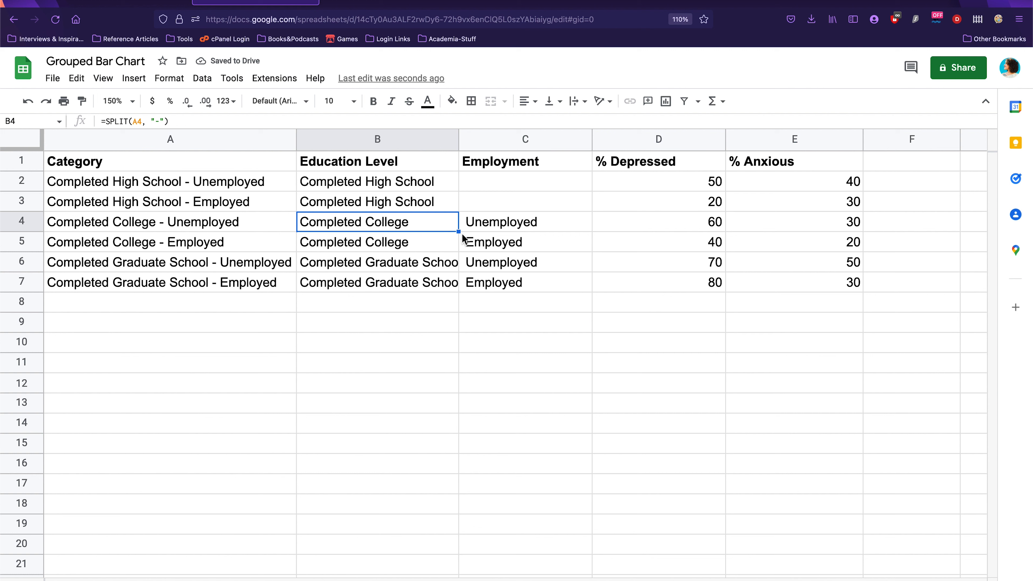
{"action": "left_click_drag", "start_coordinate": [458, 231], "coordinate": [458, 192]}
{"action": "left_click", "coordinate": [490, 326]}
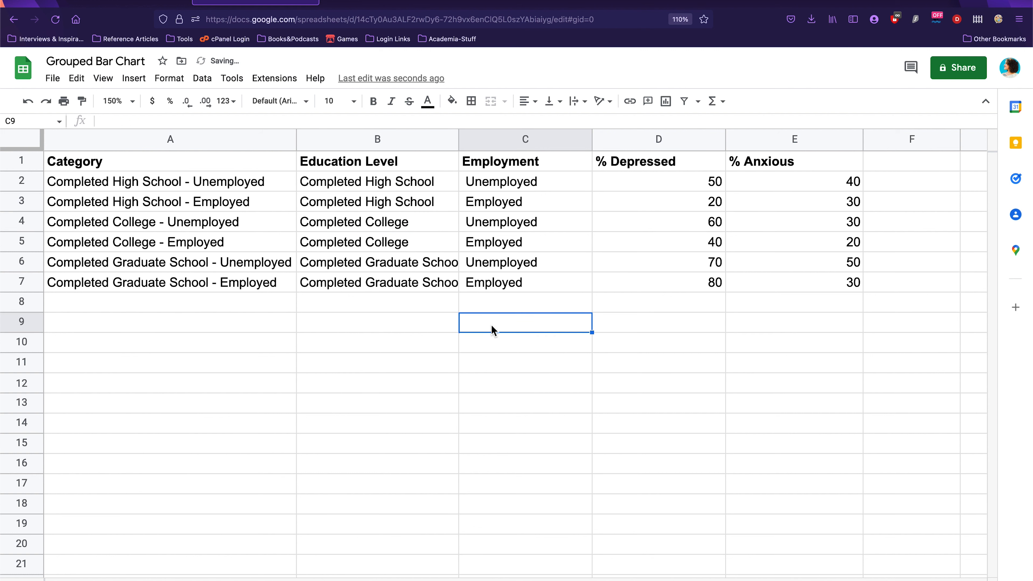
Step: Copy the full table A1:E7 and switch to the Datawrapper chart
{"action": "left_click", "coordinate": [845, 411]}
{"action": "left_click_drag", "start_coordinate": [818, 285], "coordinate": [112, 168]}
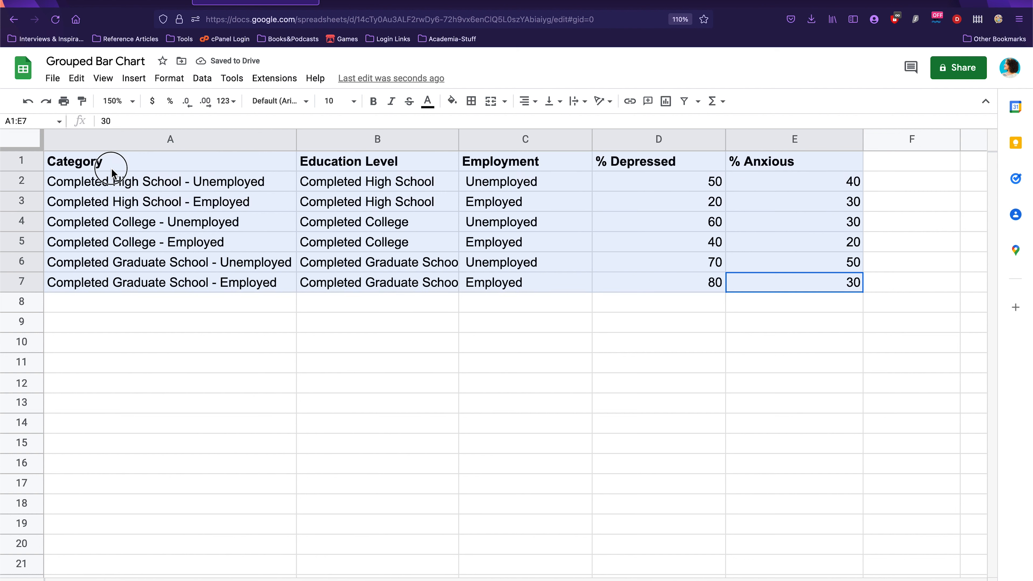
{"action": "key", "text": "ctrl+c"}
{"action": "left_click", "coordinate": [140, 4]}
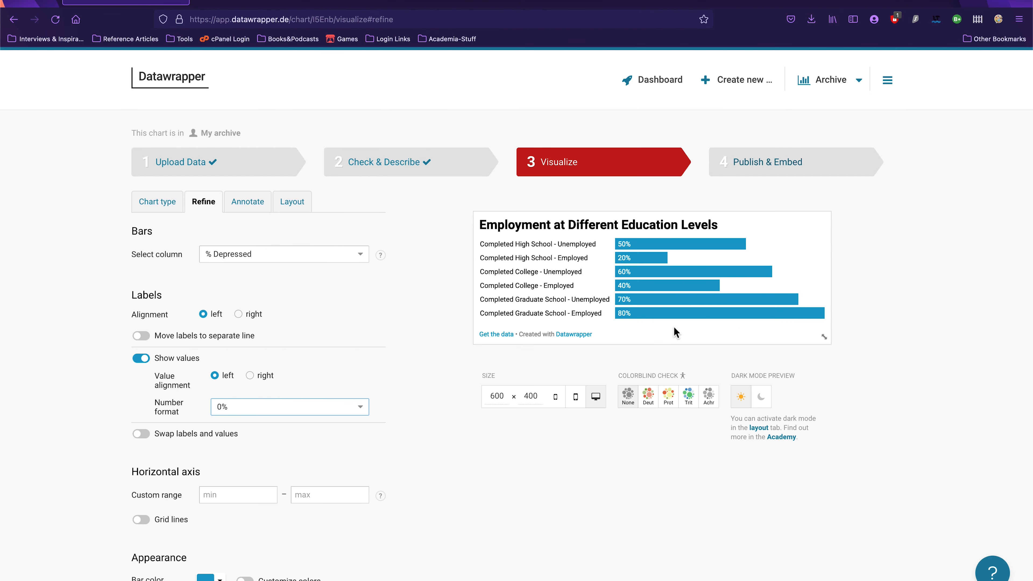
Step: Return to the Upload Data stage and replace the existing data with the copied table
{"action": "left_click", "coordinate": [199, 163]}
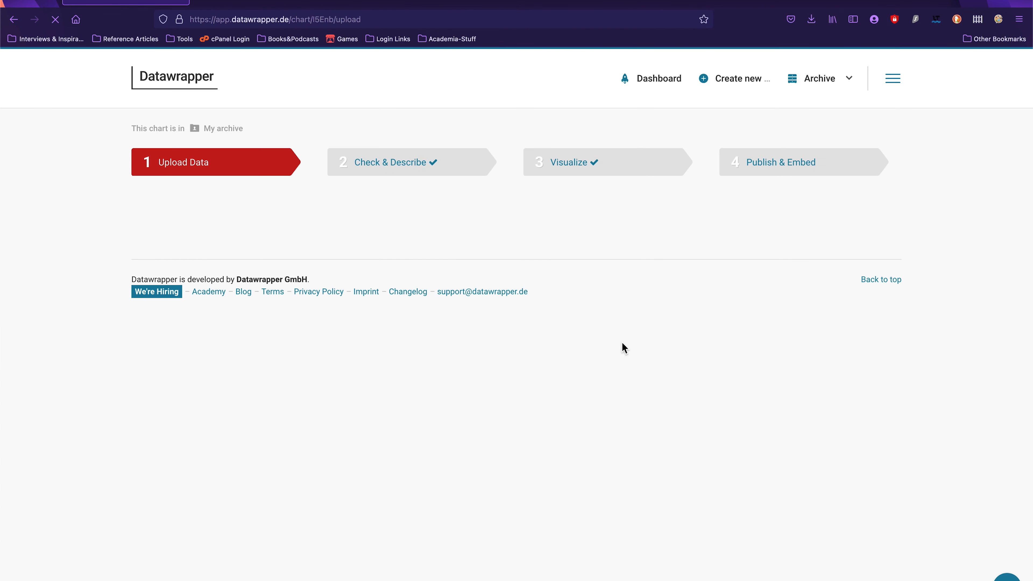
{"action": "left_click", "coordinate": [731, 328]}
{"action": "key", "text": "ctrl+a"}
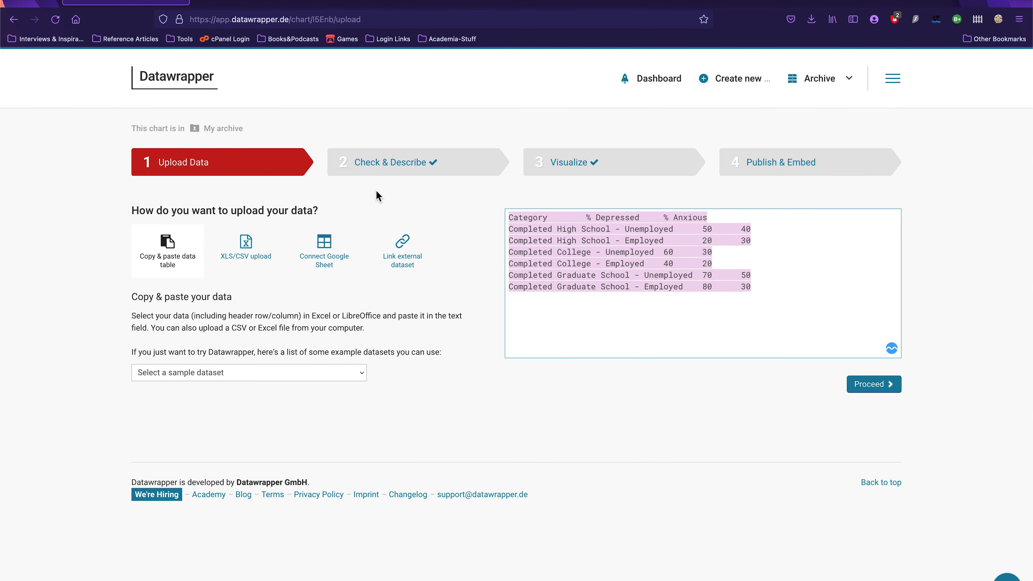
{"action": "key", "text": "ctrl+v"}
Step: Proceed with the new data through Check & Describe to the Visualize stage, staying on the page if asked to leave
{"action": "left_click", "coordinate": [898, 389]}
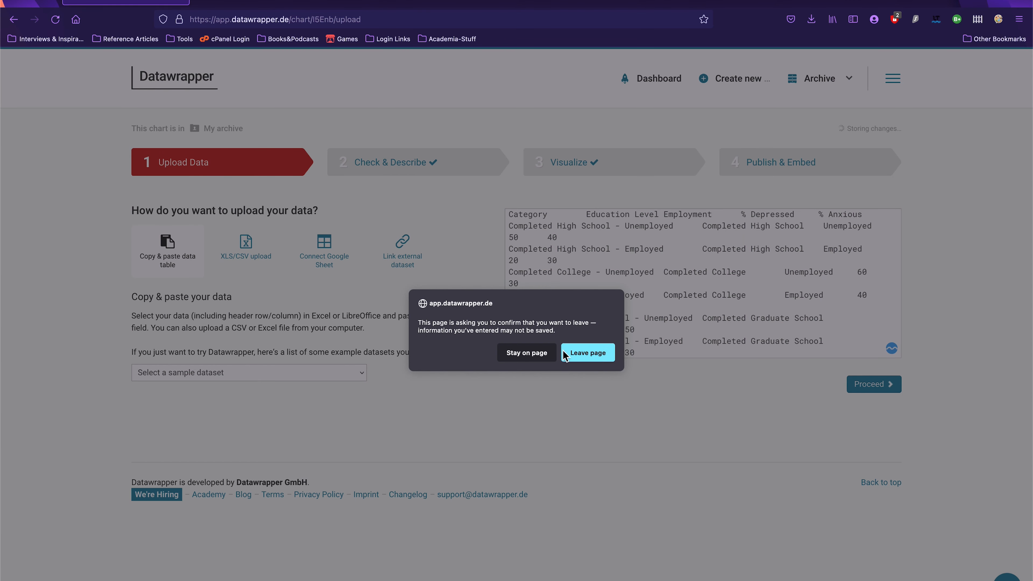
{"action": "left_click", "coordinate": [527, 354]}
{"action": "left_click", "coordinate": [859, 387]}
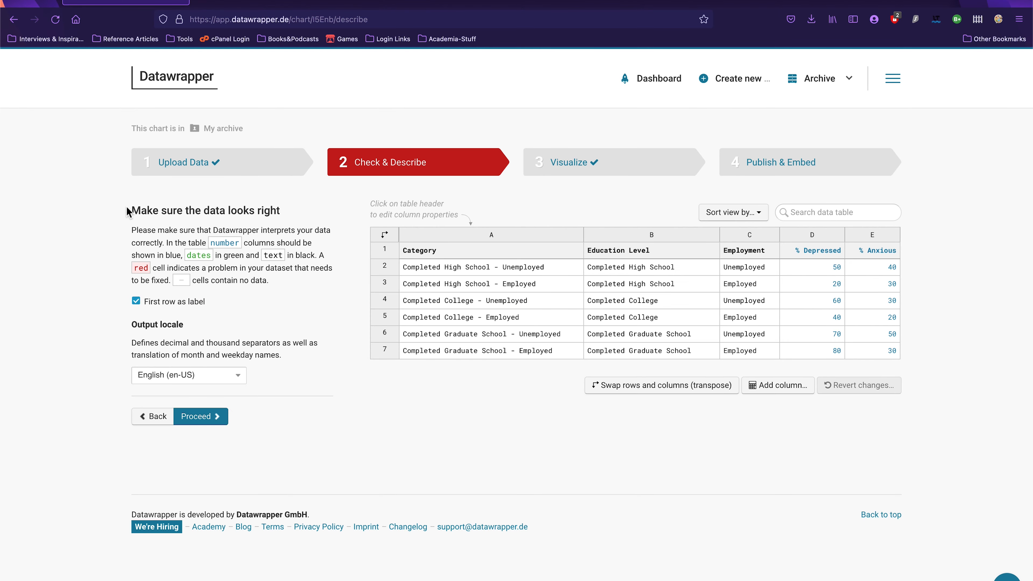
{"action": "left_click", "coordinate": [210, 419]}
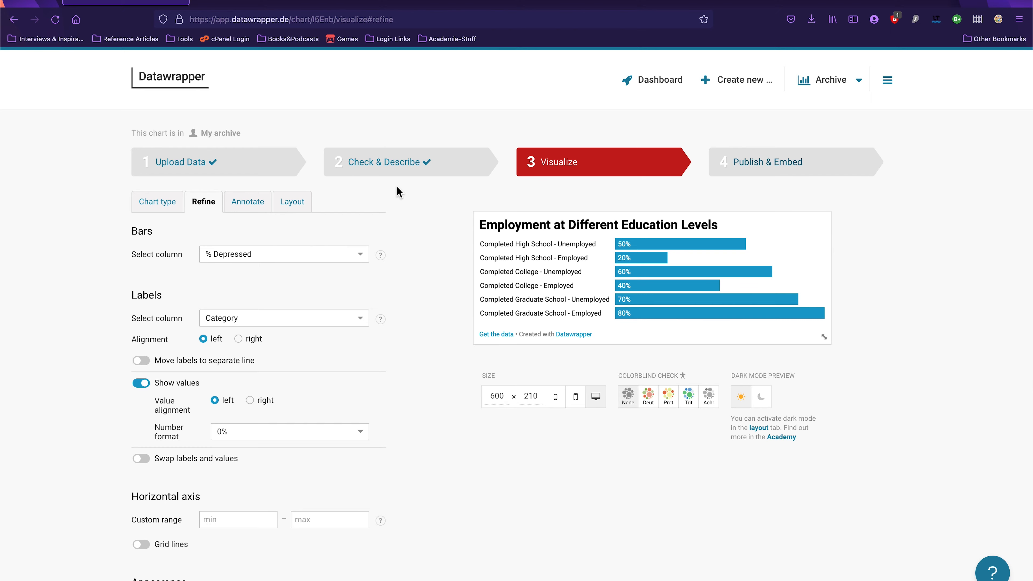
Step: Change the chart type to Grouped Bars and use the Education Level column for the bar labels
{"action": "left_click", "coordinate": [145, 203]}
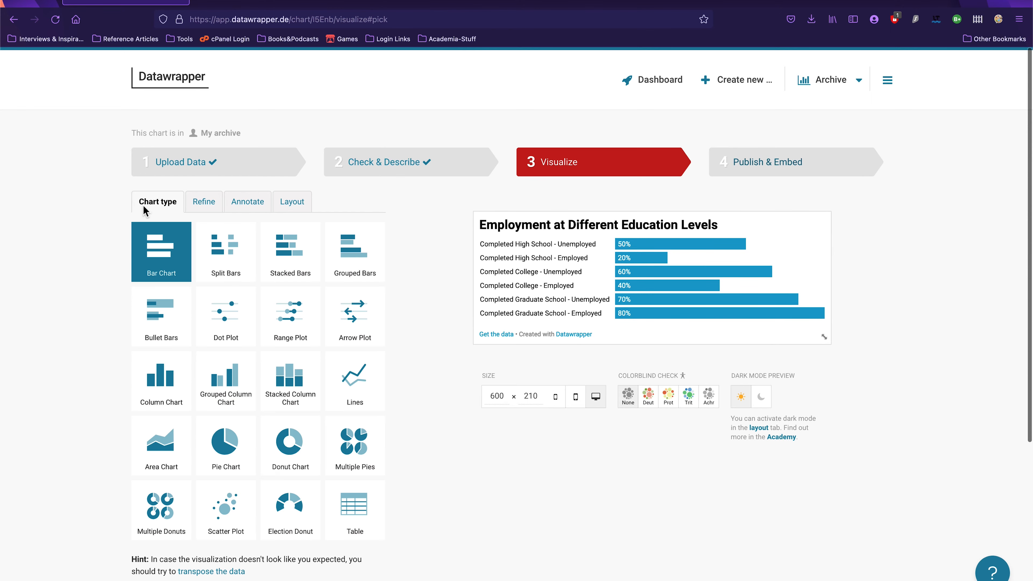
{"action": "left_click", "coordinate": [355, 254]}
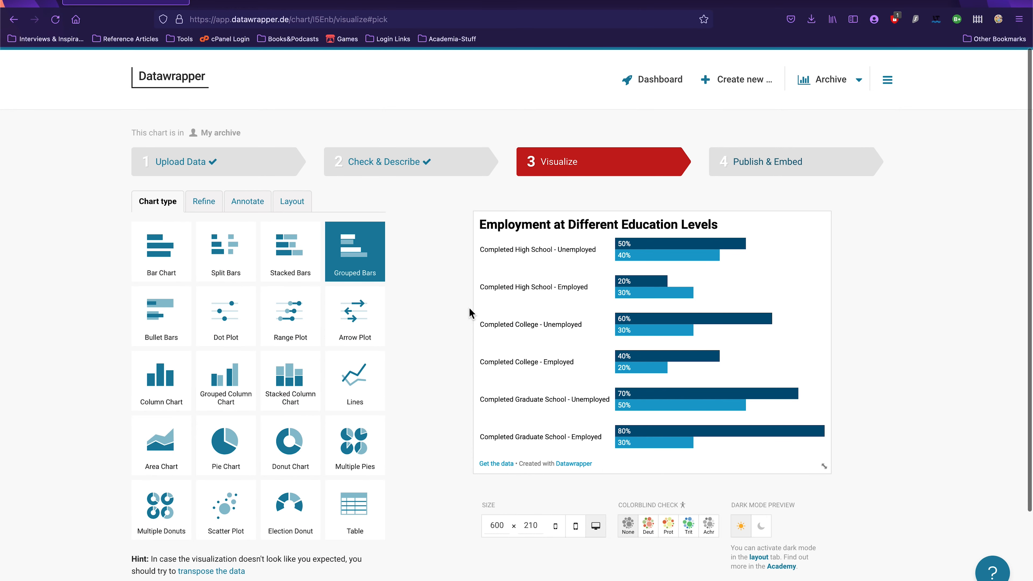
{"action": "left_click", "coordinate": [205, 204]}
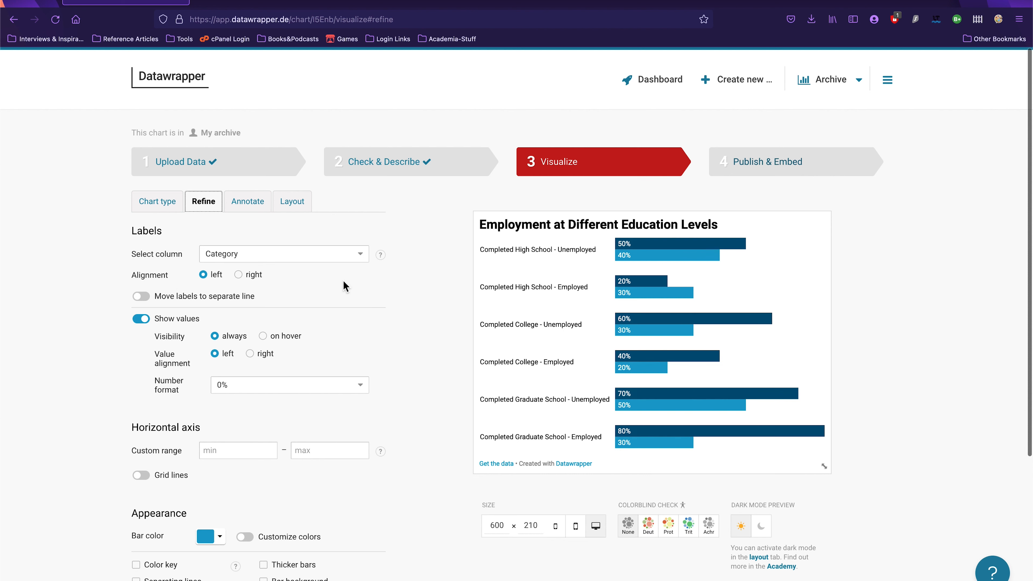
{"action": "left_click", "coordinate": [349, 258]}
{"action": "left_click", "coordinate": [349, 262]}
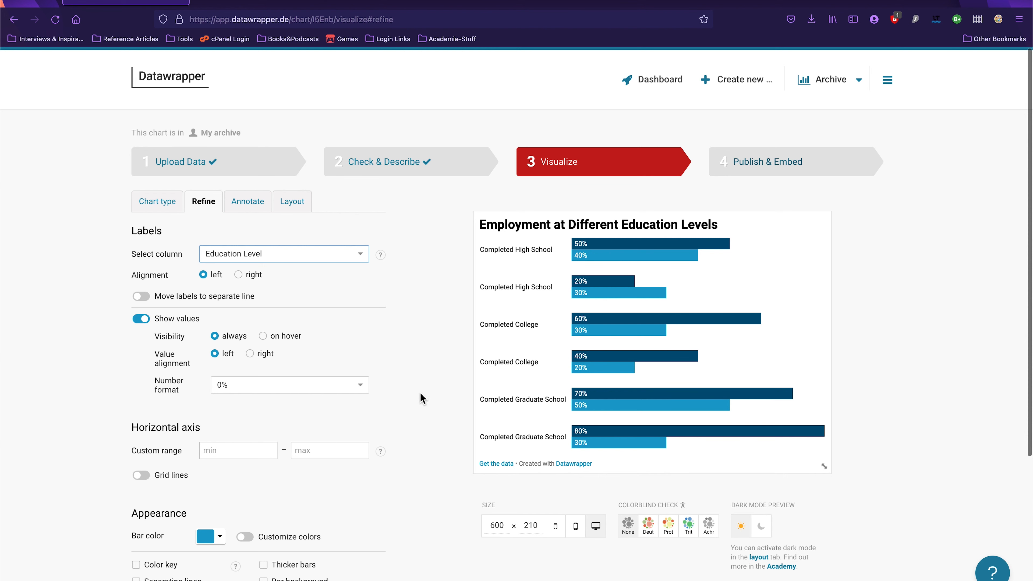
Step: Turn on bar sorting by the % Depressed column
{"action": "scroll", "coordinate": [421, 394], "scroll_direction": "down", "scroll_amount": 4}
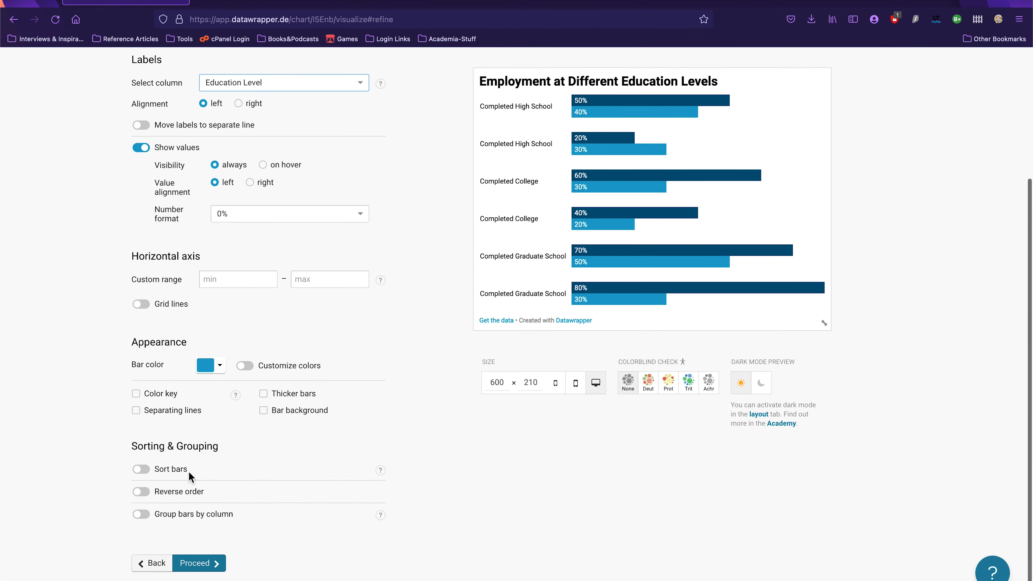
{"action": "left_click", "coordinate": [159, 472]}
{"action": "scroll", "coordinate": [390, 292], "scroll_direction": "up", "scroll_amount": 4}
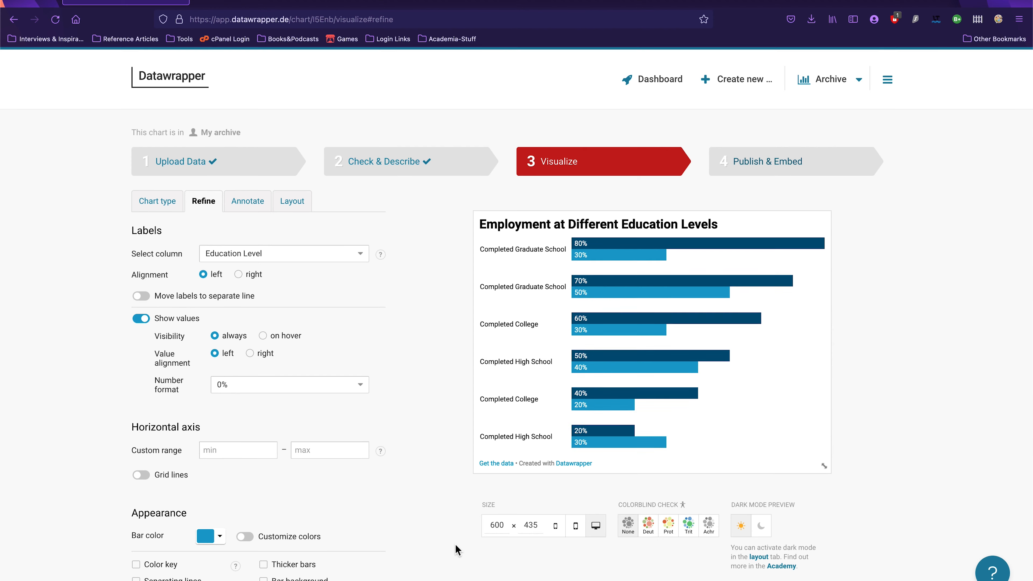
Step: Turn on grouping of bars by column, choose Employment as the grouping column, and review the chart
{"action": "scroll", "coordinate": [455, 549], "scroll_direction": "down", "scroll_amount": 5}
{"action": "scroll", "coordinate": [147, 468], "scroll_direction": "up", "scroll_amount": 5}
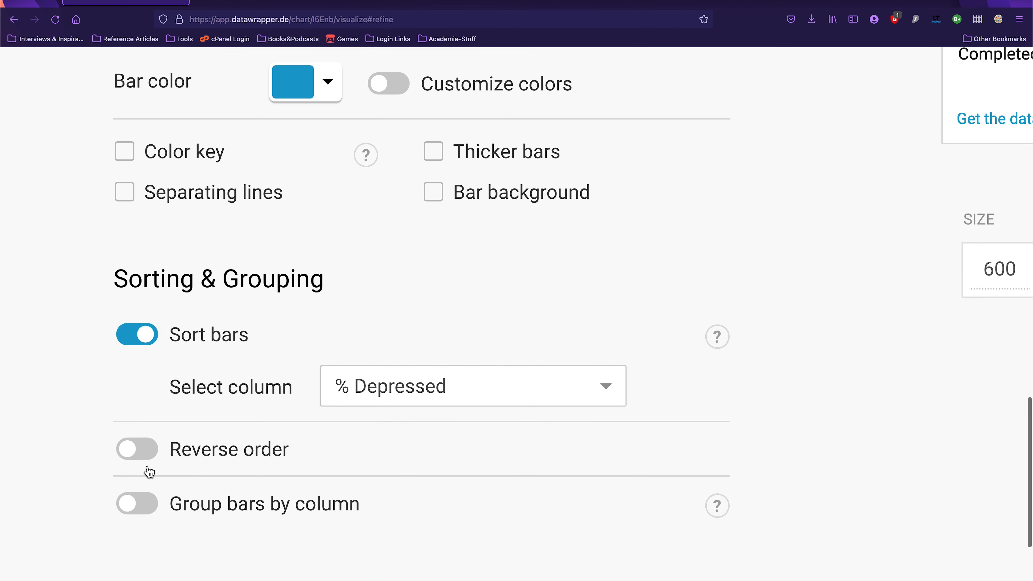
{"action": "left_click", "coordinate": [157, 506]}
{"action": "scroll", "coordinate": [412, 522], "scroll_direction": "down", "scroll_amount": 3}
{"action": "scroll", "coordinate": [411, 523], "scroll_direction": "down", "scroll_amount": 5}
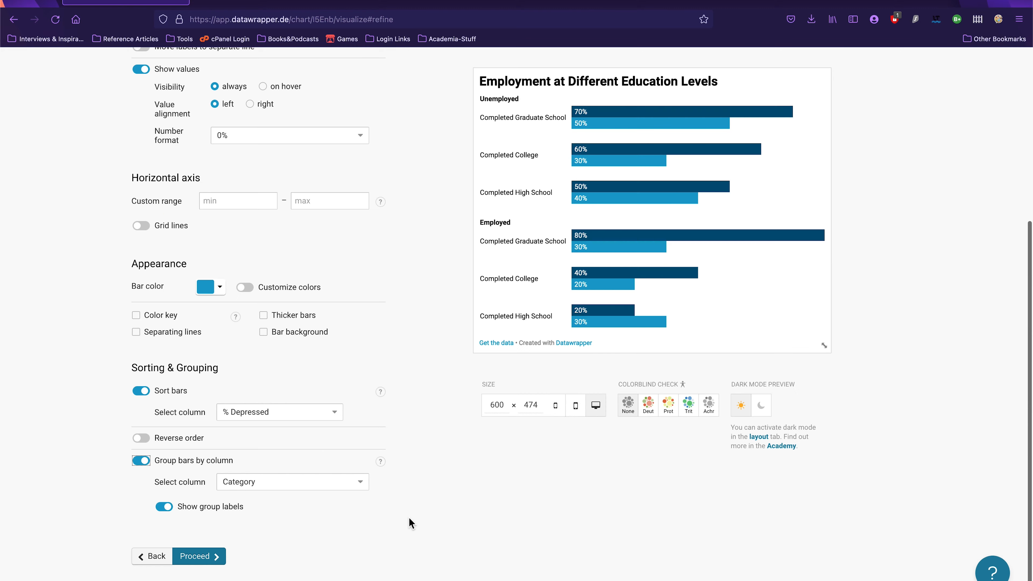
{"action": "left_click", "coordinate": [276, 482]}
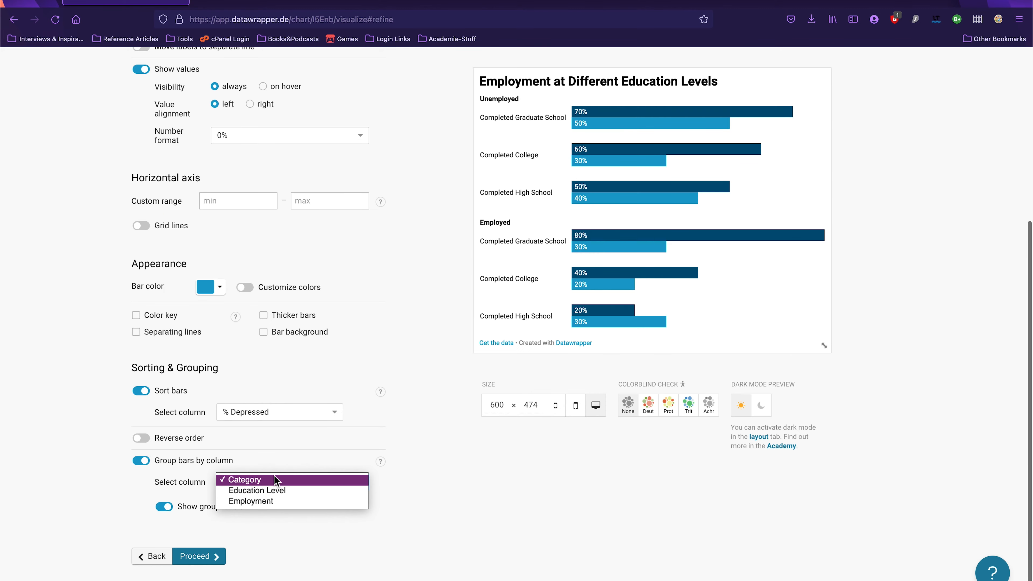
{"action": "left_click", "coordinate": [279, 505]}
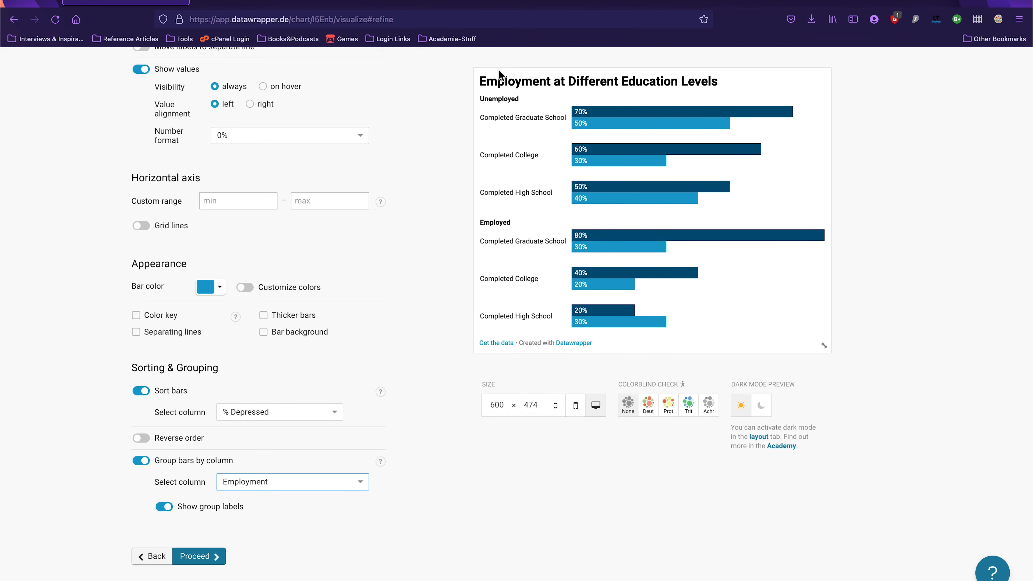
{"action": "scroll", "coordinate": [625, 213], "scroll_direction": "up", "scroll_amount": 5}
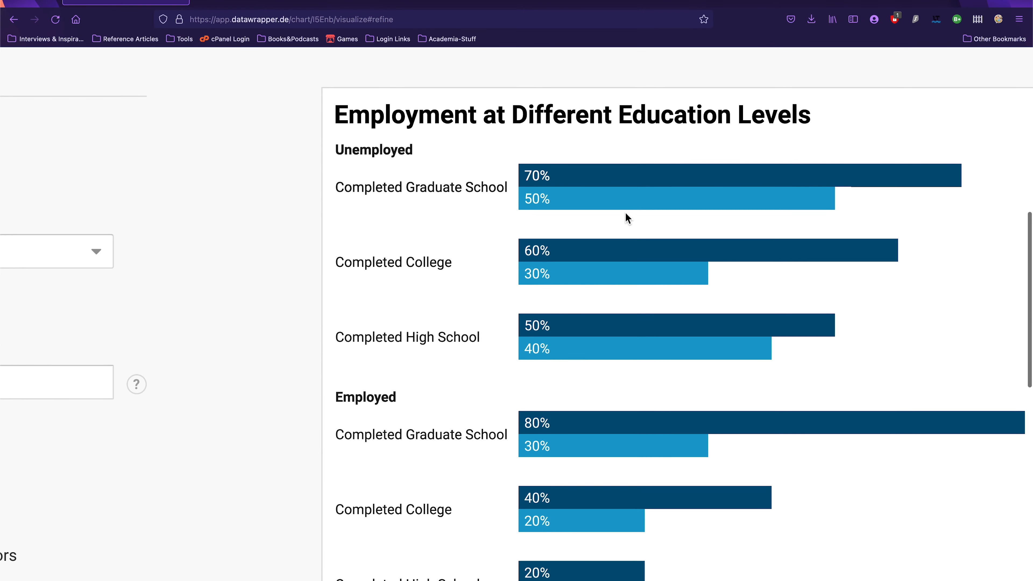
{"action": "scroll", "coordinate": [626, 212], "scroll_direction": "down", "scroll_amount": 5}
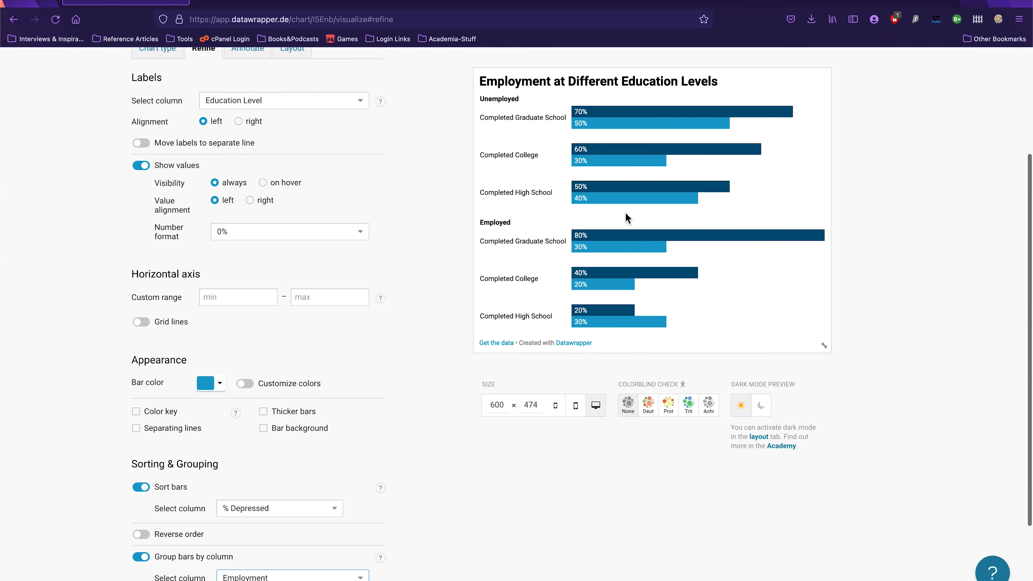
Step: Return to the Check & Describe stage and hide the Category column from the visualization
{"action": "scroll", "coordinate": [744, 273], "scroll_direction": "up", "scroll_amount": 3}
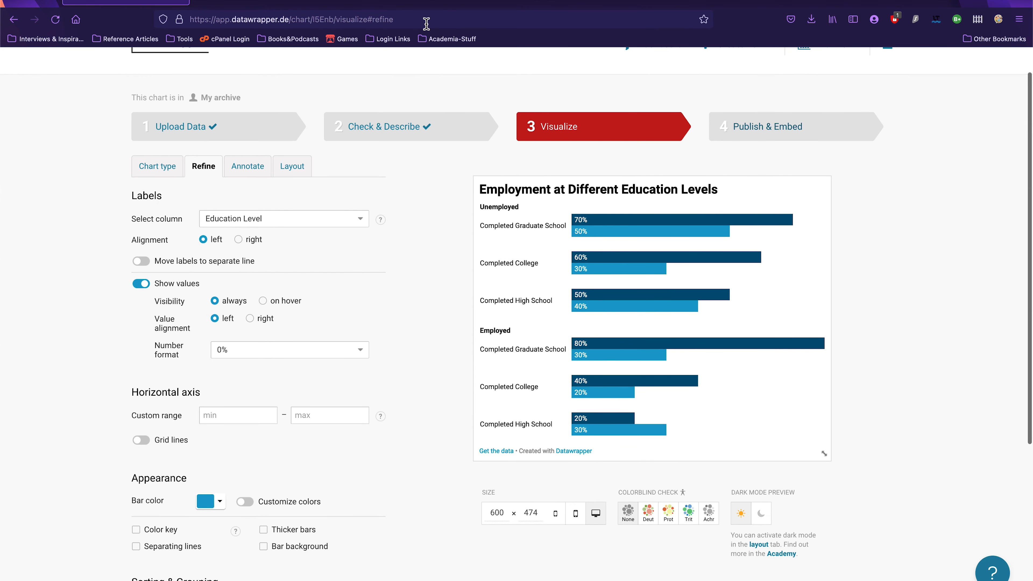
{"action": "scroll", "coordinate": [449, 142], "scroll_direction": "up", "scroll_amount": 5}
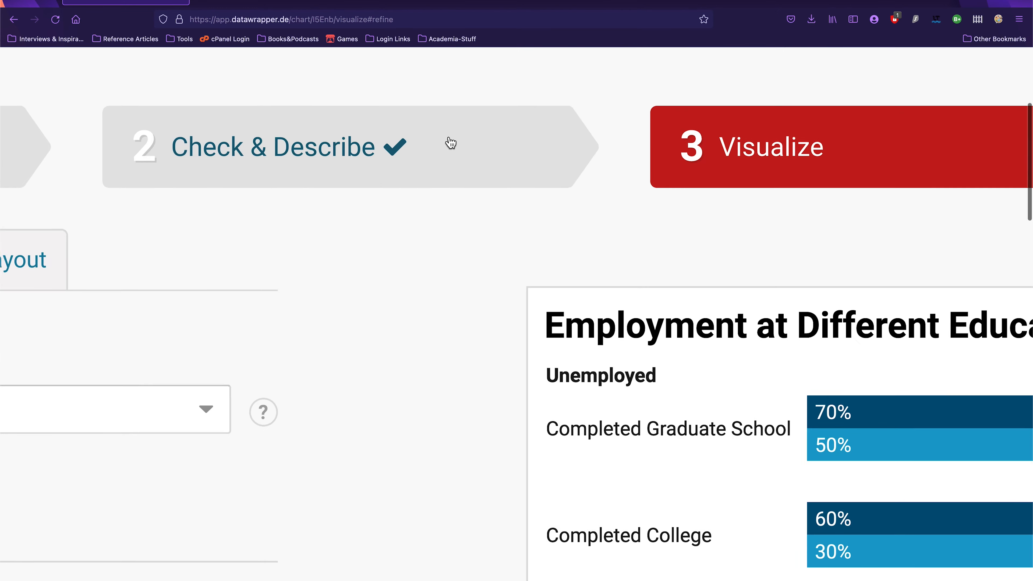
{"action": "scroll", "coordinate": [450, 143], "scroll_direction": "down", "scroll_amount": 5}
{"action": "left_click", "coordinate": [449, 143]}
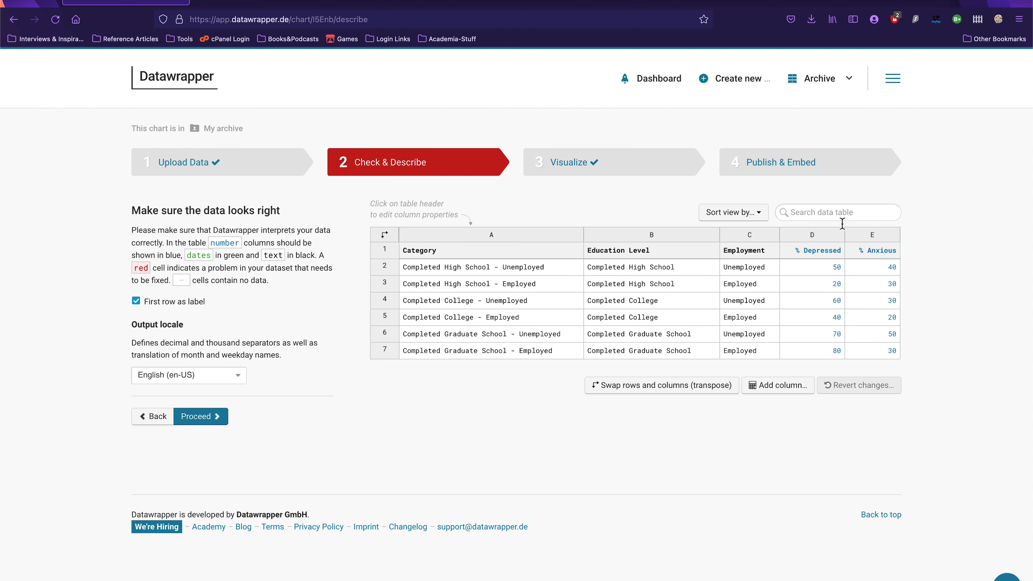
{"action": "left_click", "coordinate": [558, 238]}
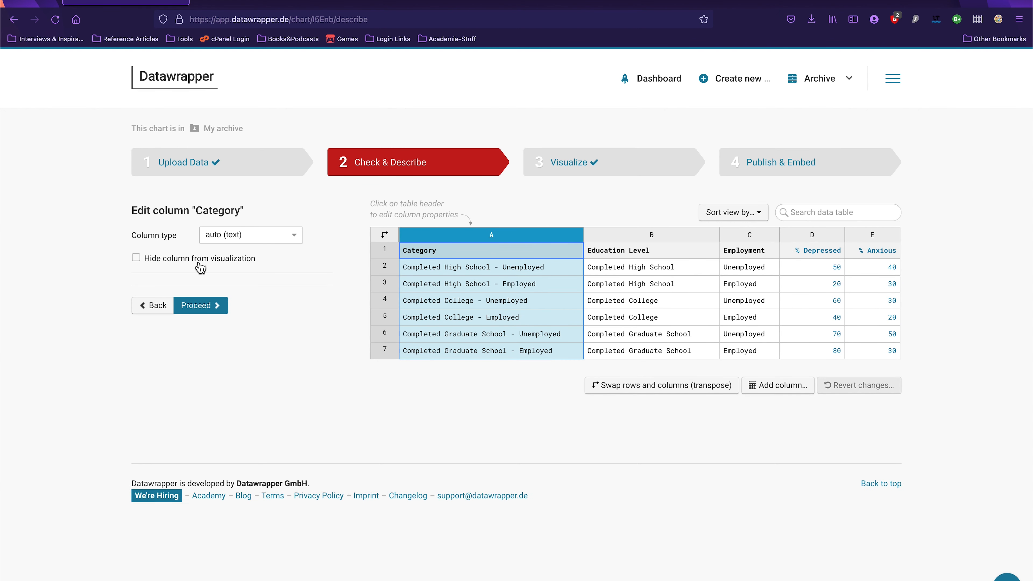
{"action": "left_click", "coordinate": [145, 264]}
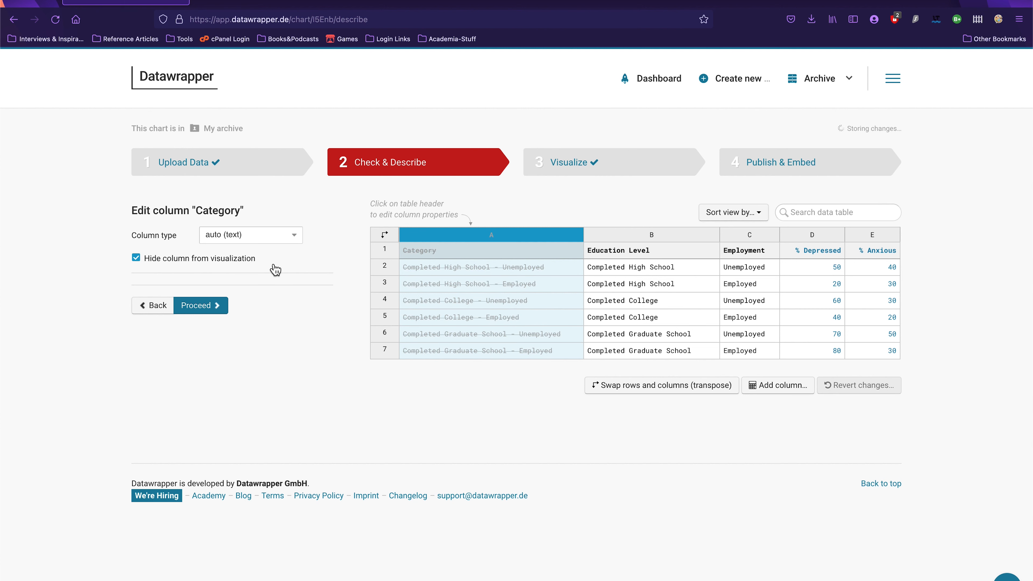
Step: Hide the % Anxious column from the visualization and go back to the Visualize stage
{"action": "left_click", "coordinate": [874, 235]}
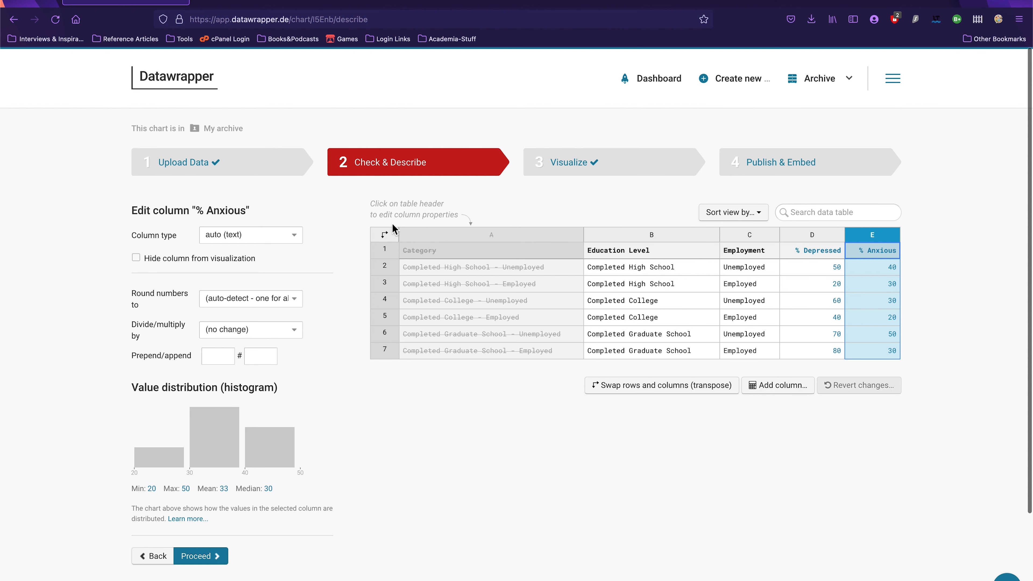
{"action": "left_click", "coordinate": [157, 262]}
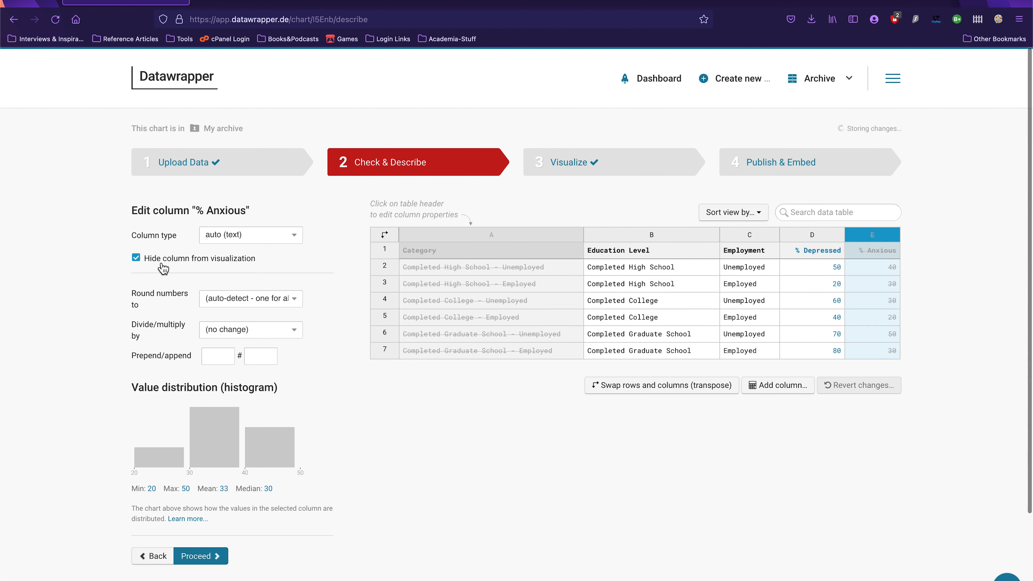
{"action": "left_click", "coordinate": [684, 171]}
{"action": "left_click", "coordinate": [545, 360]}
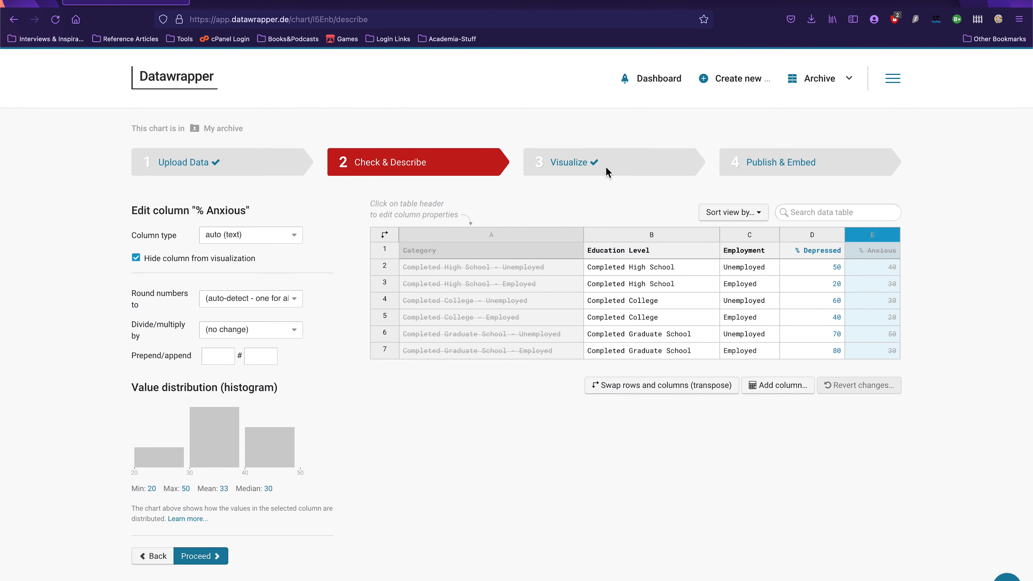
{"action": "left_click", "coordinate": [609, 168]}
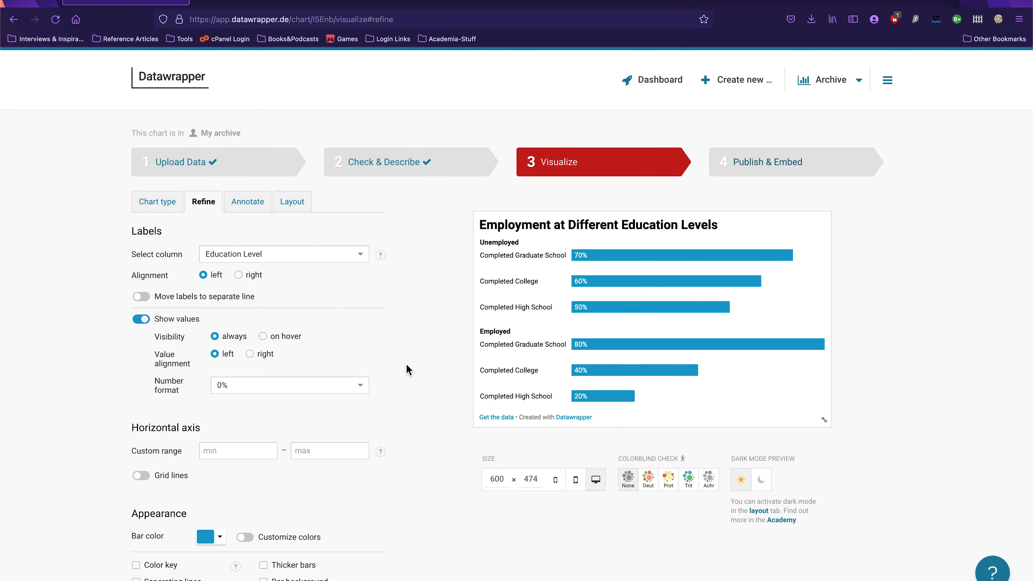
Step: Use the Employment column for the bar labels and group the bars by the Education Level column
{"action": "scroll", "coordinate": [407, 368], "scroll_direction": "down", "scroll_amount": 3}
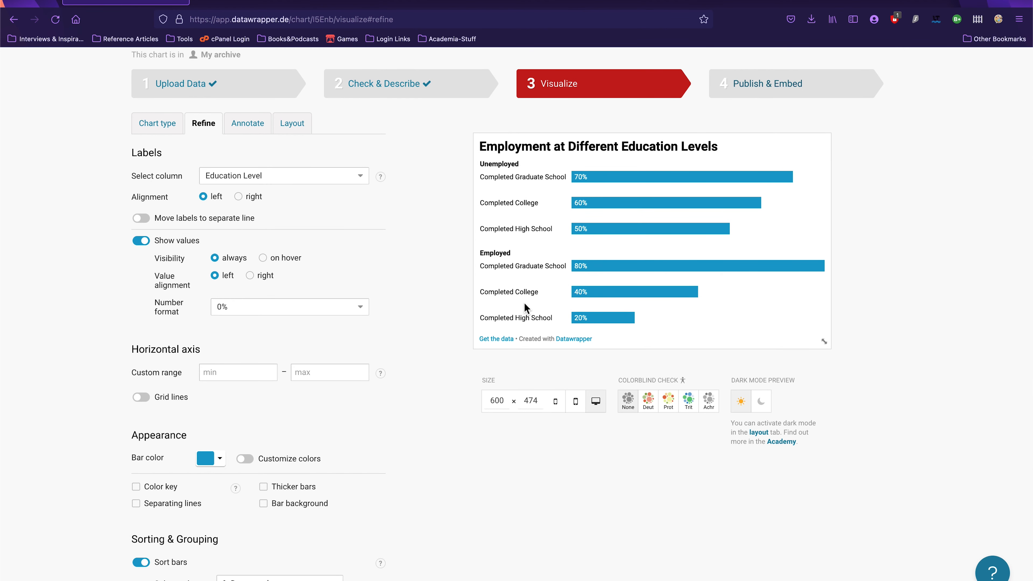
{"action": "left_click", "coordinate": [312, 175]}
{"action": "left_click", "coordinate": [322, 182]}
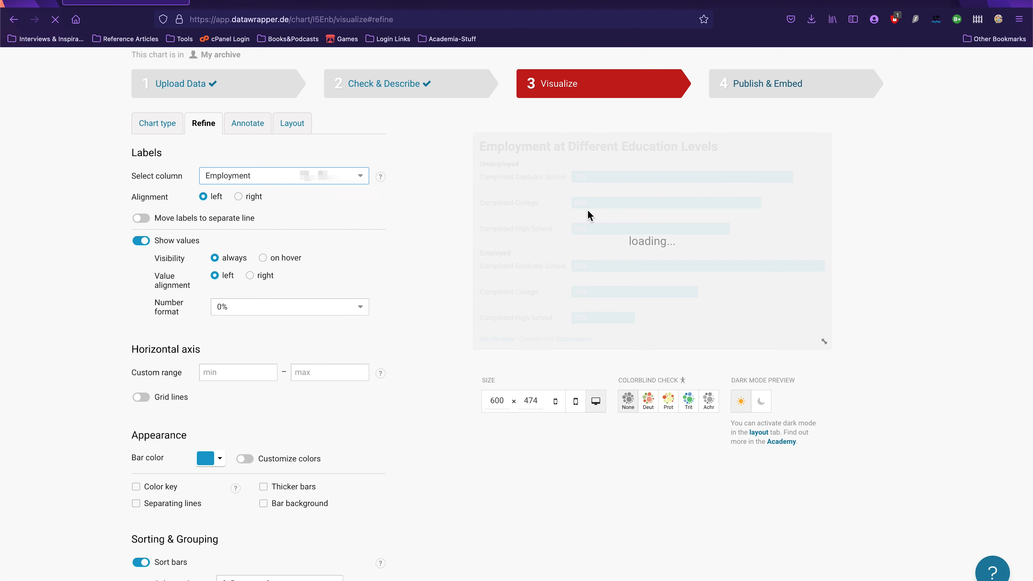
{"action": "scroll", "coordinate": [387, 384], "scroll_direction": "down", "scroll_amount": 5}
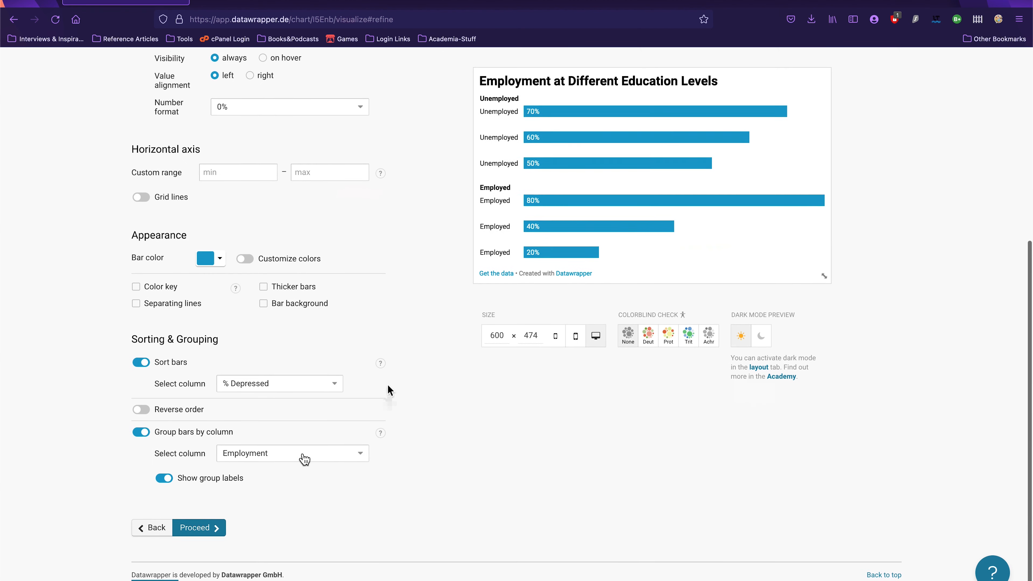
{"action": "left_click", "coordinate": [300, 453]}
{"action": "left_click", "coordinate": [299, 442]}
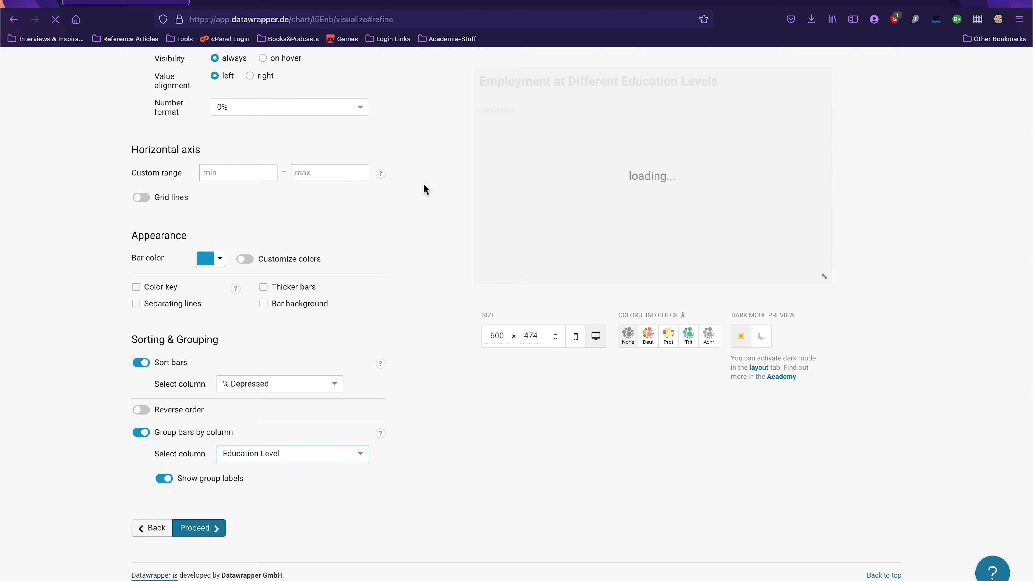
Step: Examine the regrouped chart alongside its label, sorting and grouping settings, and check the source table in Google Sheets before returning to Datawrapper
{"action": "scroll", "coordinate": [424, 189], "scroll_direction": "up", "scroll_amount": 2}
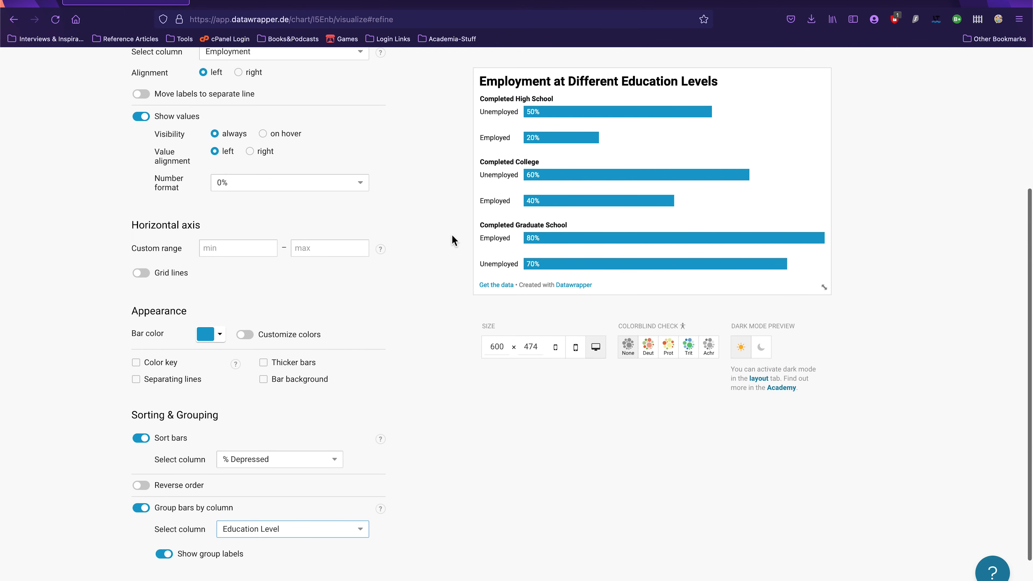
{"action": "scroll", "coordinate": [454, 240], "scroll_direction": "up", "scroll_amount": 5}
{"action": "scroll", "coordinate": [454, 240], "scroll_direction": "down", "scroll_amount": 6}
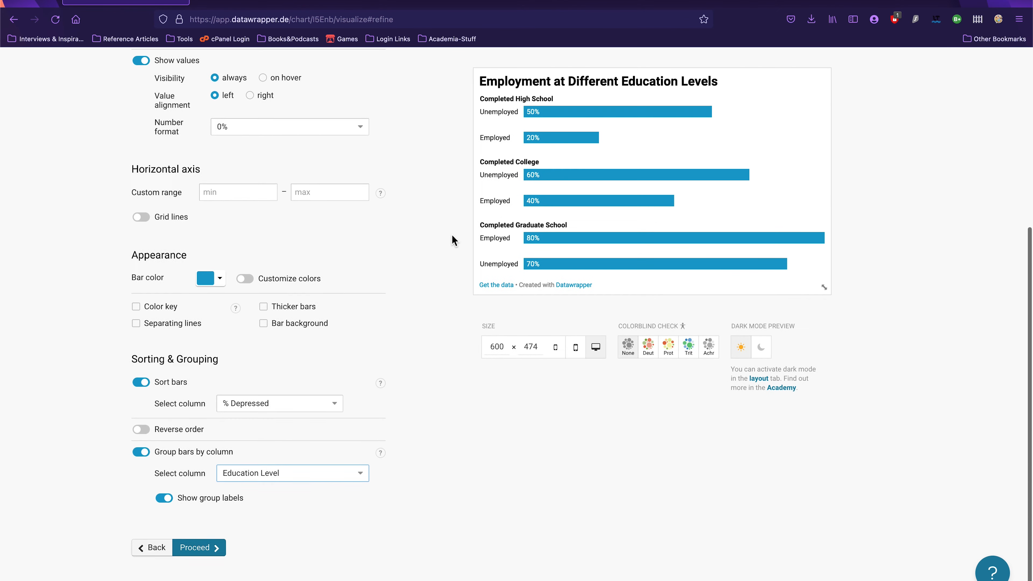
{"action": "scroll", "coordinate": [447, 236], "scroll_direction": "up", "scroll_amount": 3}
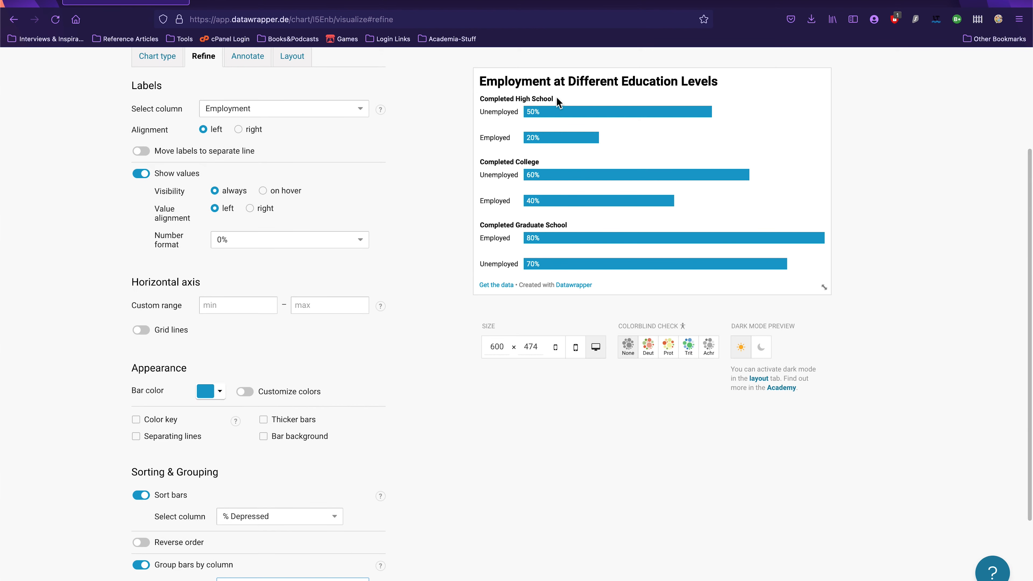
{"action": "scroll", "coordinate": [565, 156], "scroll_direction": "up", "scroll_amount": 3}
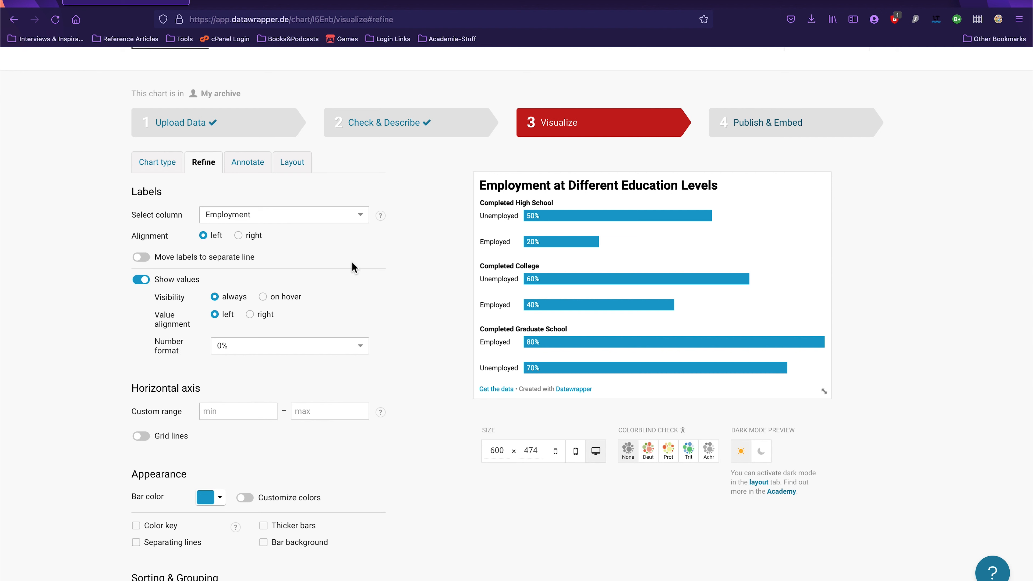
{"action": "scroll", "coordinate": [375, 353], "scroll_direction": "down", "scroll_amount": 6}
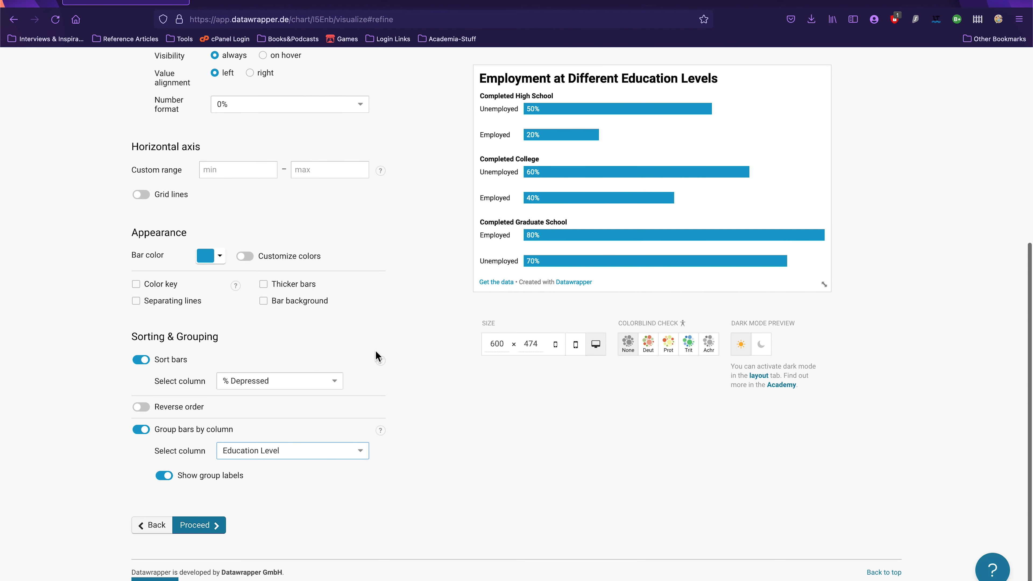
{"action": "scroll", "coordinate": [375, 351], "scroll_direction": "up", "scroll_amount": 1}
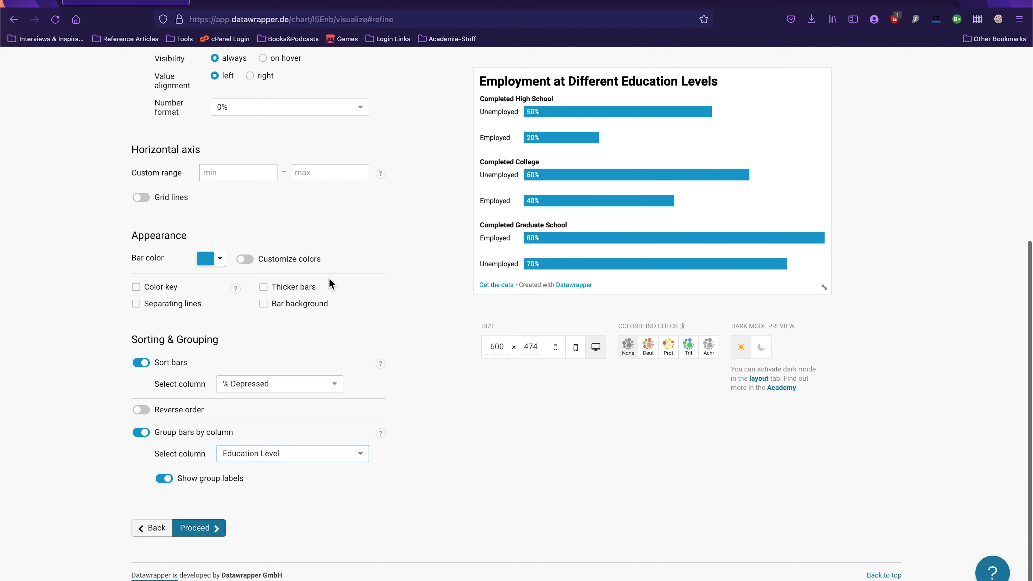
{"action": "scroll", "coordinate": [329, 279], "scroll_direction": "up", "scroll_amount": 5}
{"action": "scroll", "coordinate": [330, 280], "scroll_direction": "down", "scroll_amount": 5}
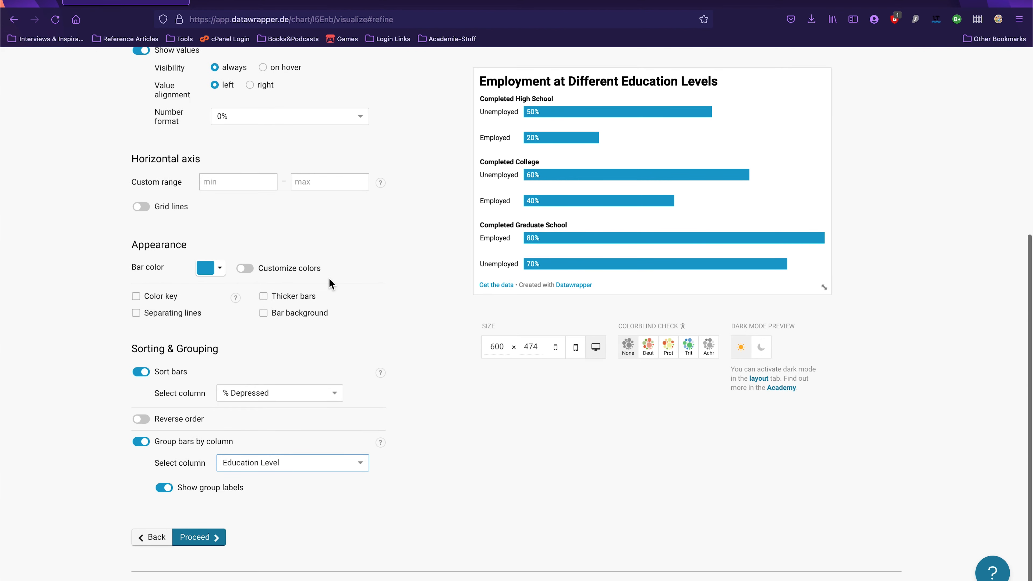
{"action": "scroll", "coordinate": [329, 278], "scroll_direction": "up", "scroll_amount": 5}
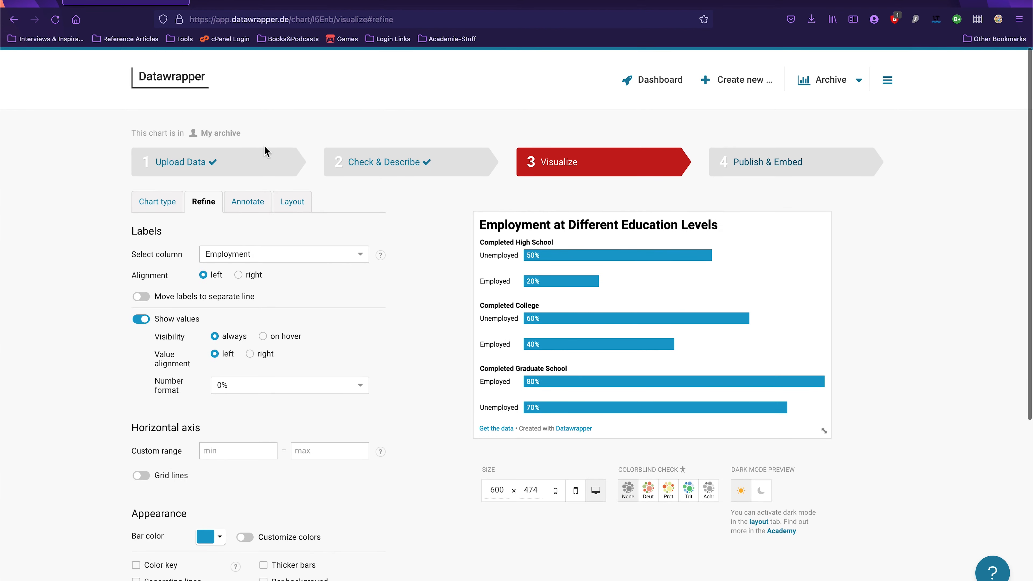
{"action": "left_click", "coordinate": [260, 3]}
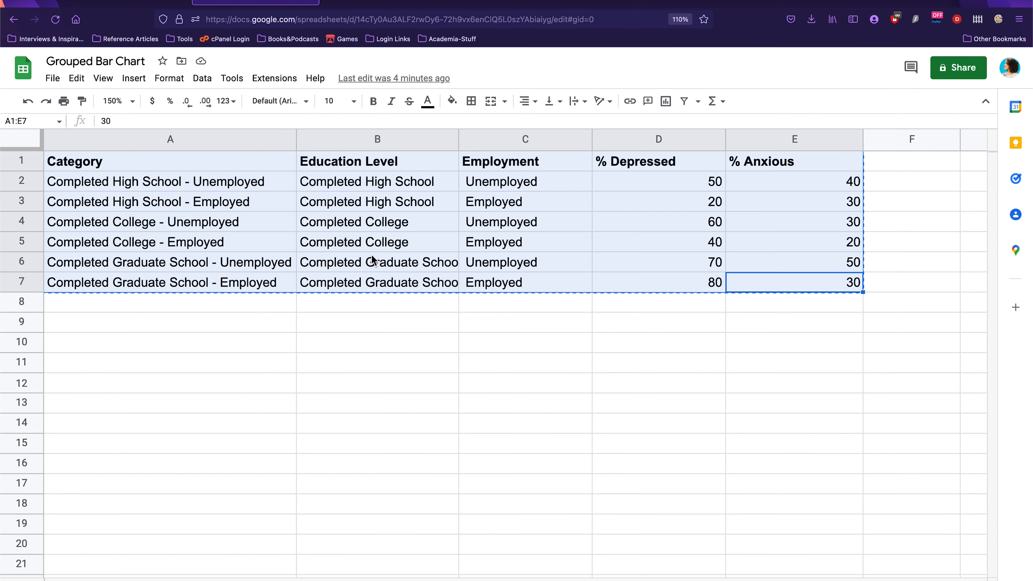
{"action": "left_click", "coordinate": [153, 3]}
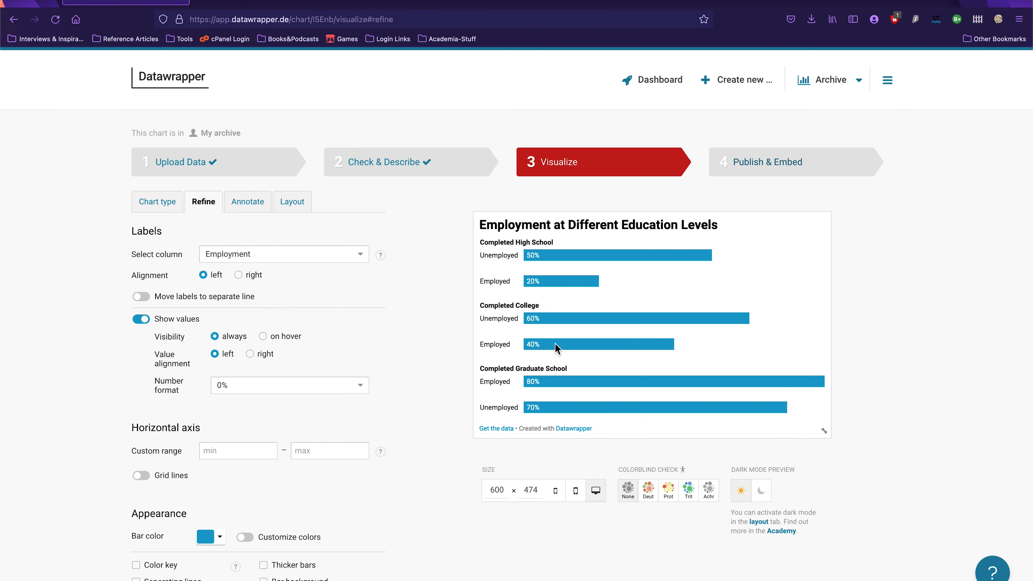